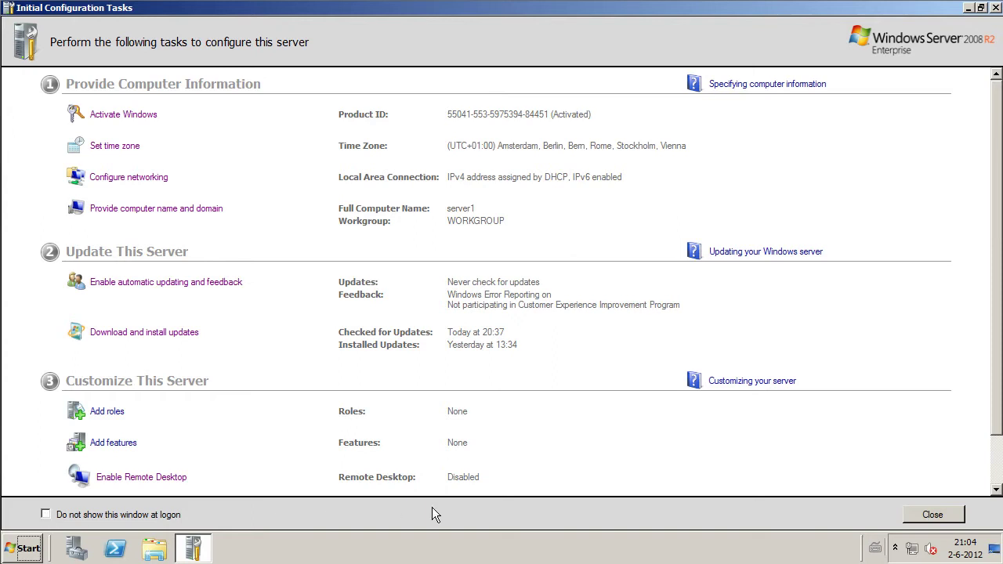
# Close the Initial Configuration Tasks and Server Manager windows, and reopen Initial Configuration Tasks by running oobe.exe
pyautogui.click(927, 514)
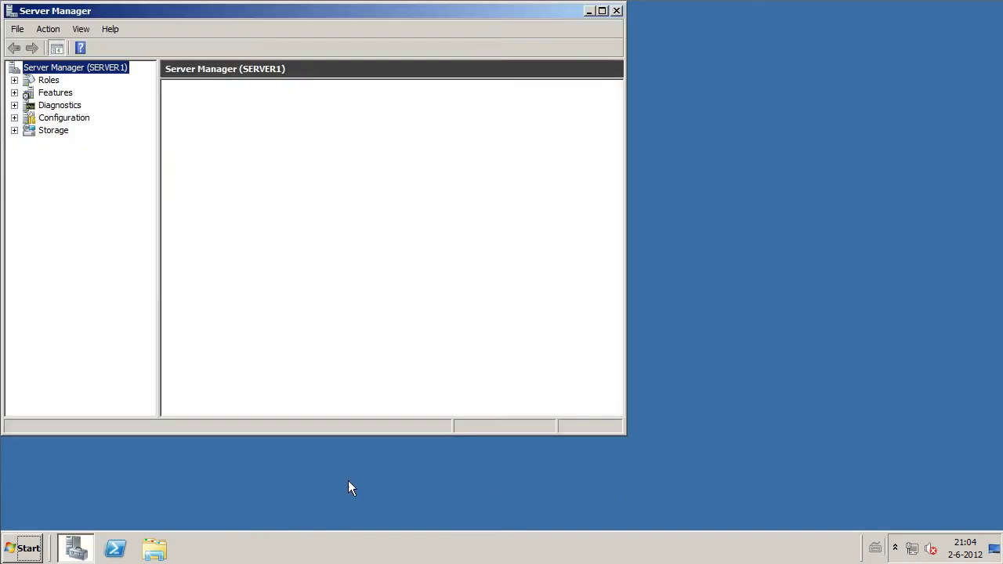
pyautogui.click(615, 12)
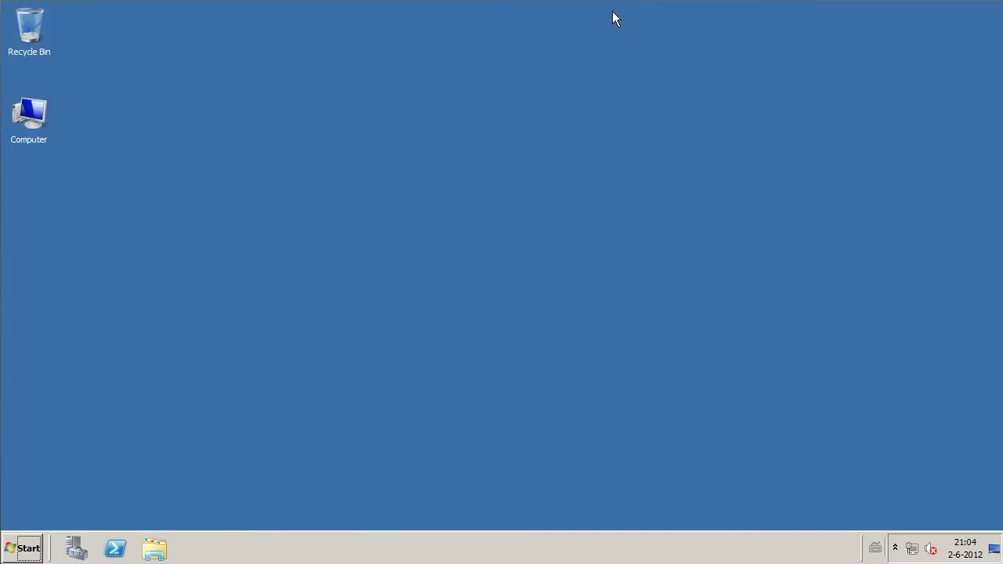
pyautogui.click(17, 555)
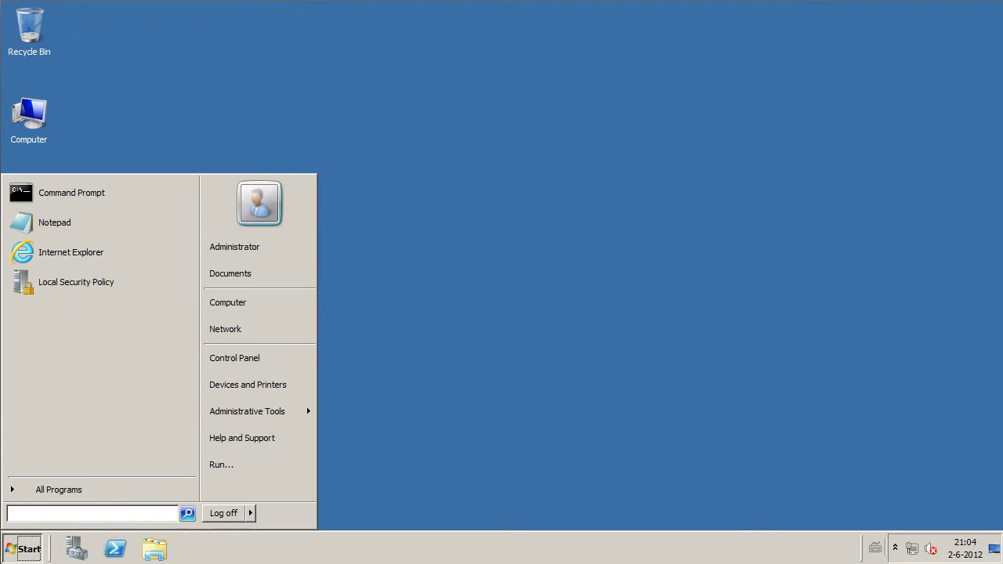
pyautogui.write('oobe.')
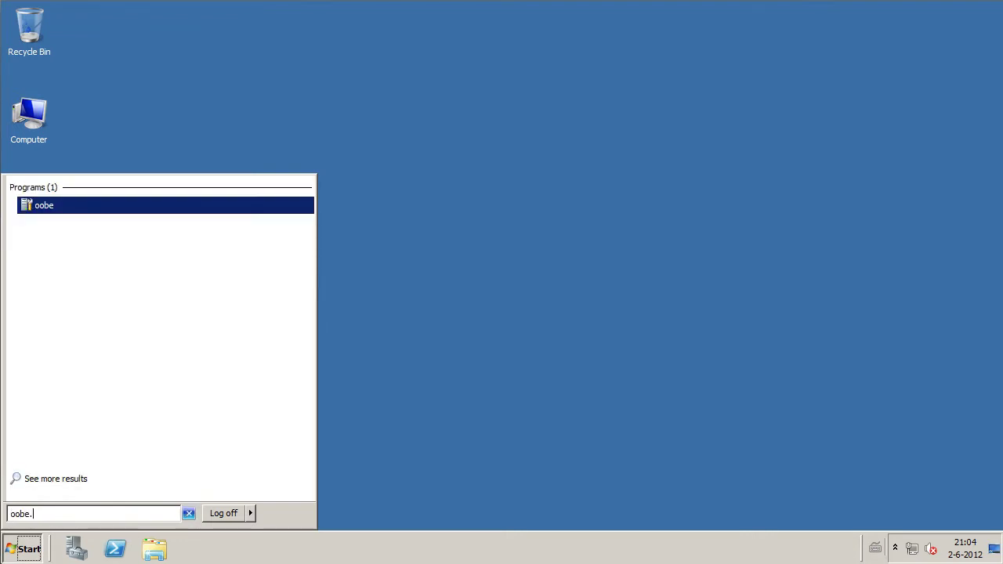
pyautogui.write('exe')
pyautogui.press('Return')
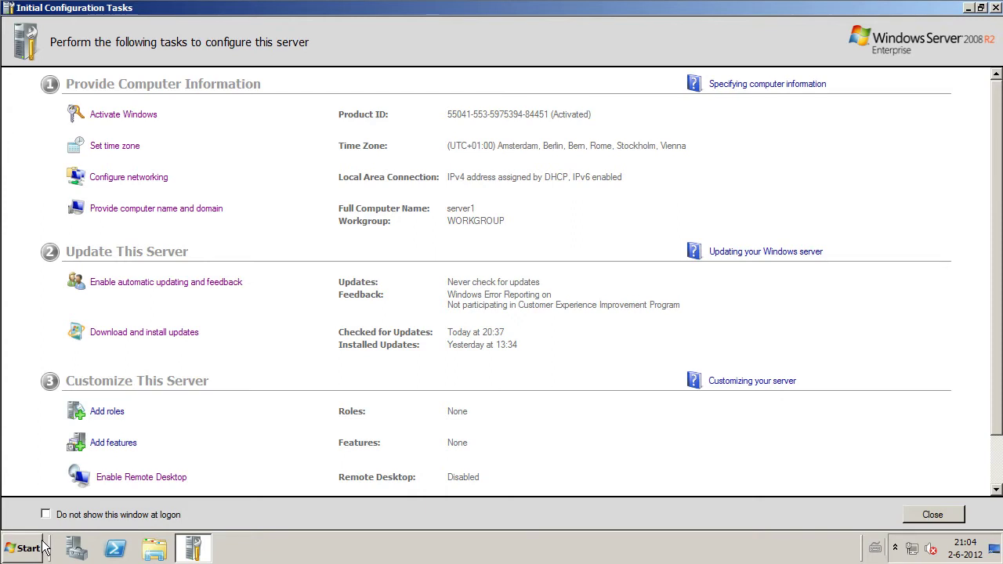
# View the Windows activation product key prompt and leave it without entering a key
pyautogui.click(123, 115)
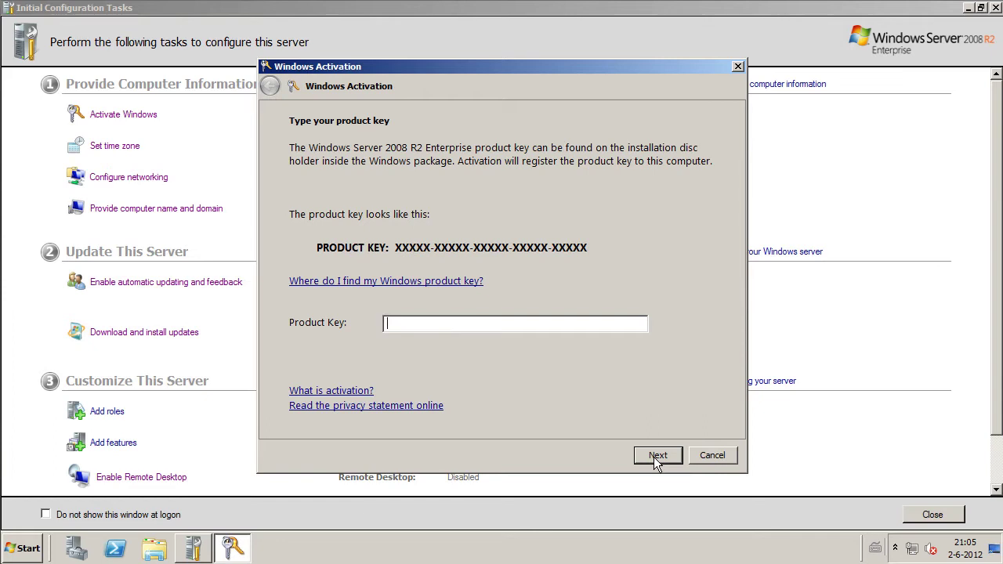
pyautogui.click(711, 455)
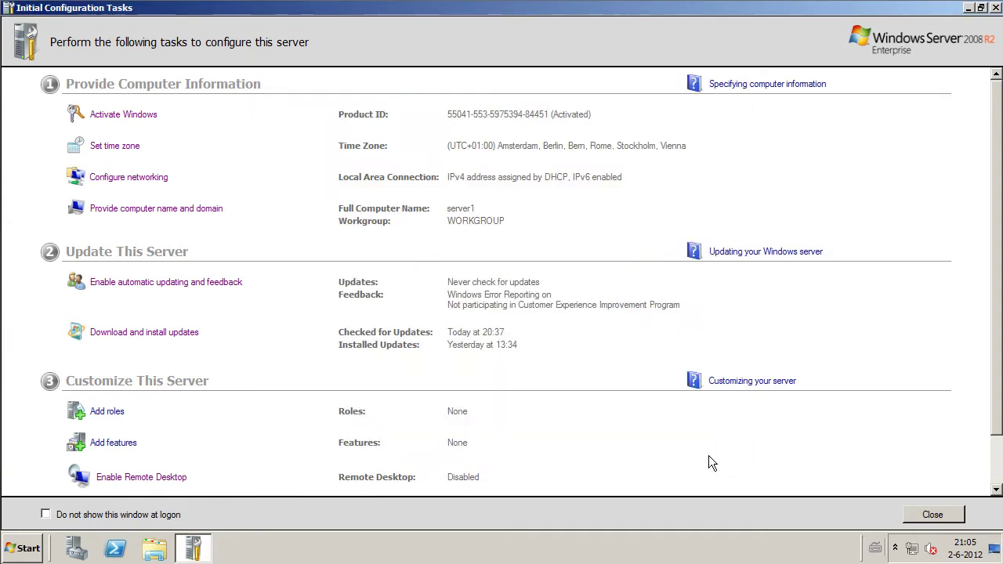
# Review the server's date and time settings and the available time zones without changing the time zone
pyautogui.click(124, 151)
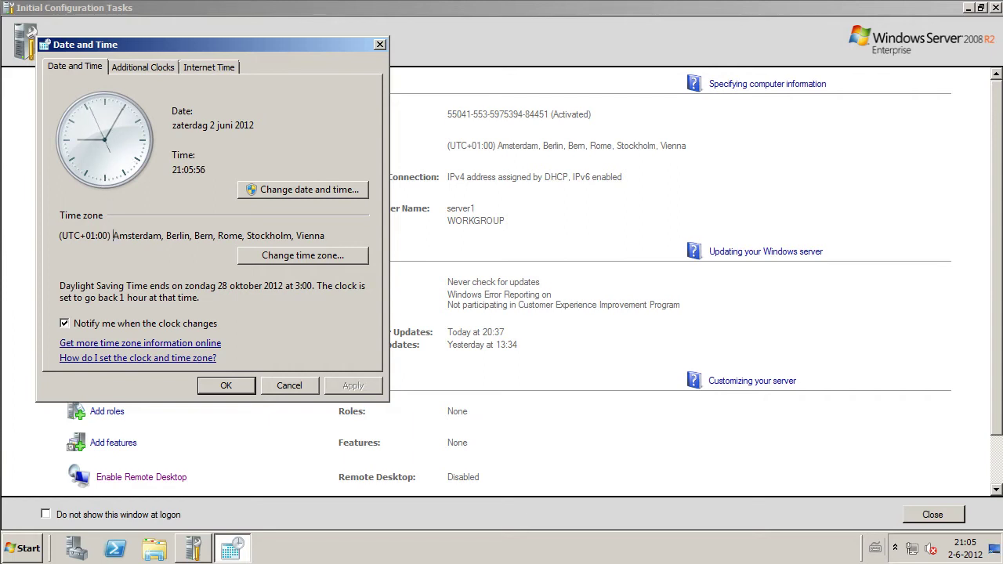
pyautogui.moveTo(113, 235); pyautogui.dragTo(162, 235)
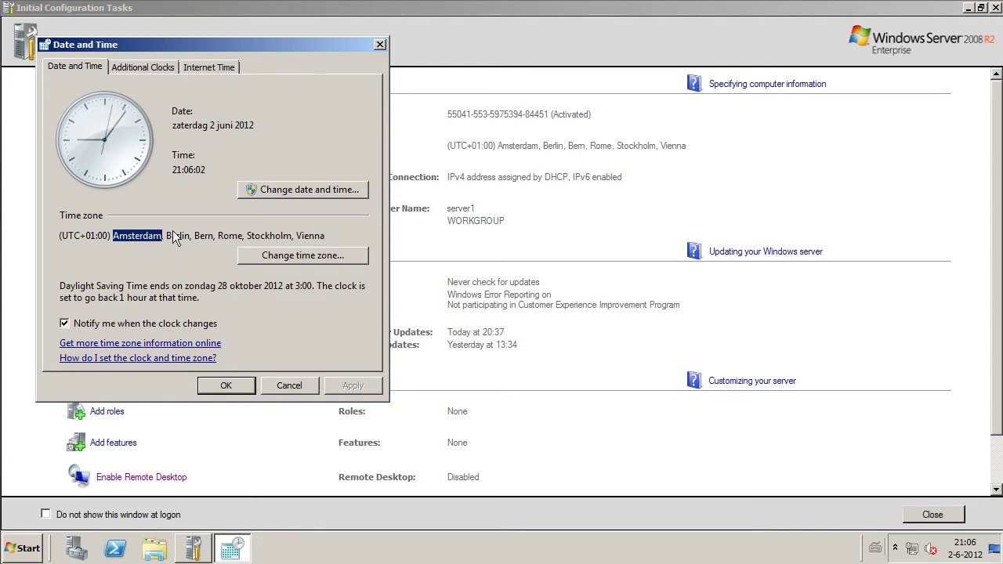
pyautogui.click(268, 256)
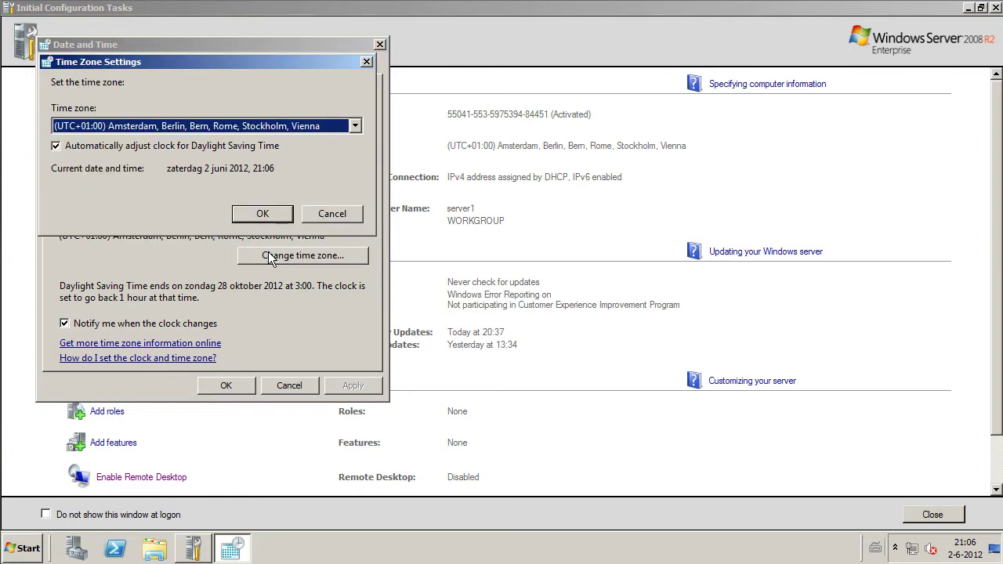
pyautogui.click(354, 126)
pyautogui.click(351, 125)
pyautogui.click(331, 218)
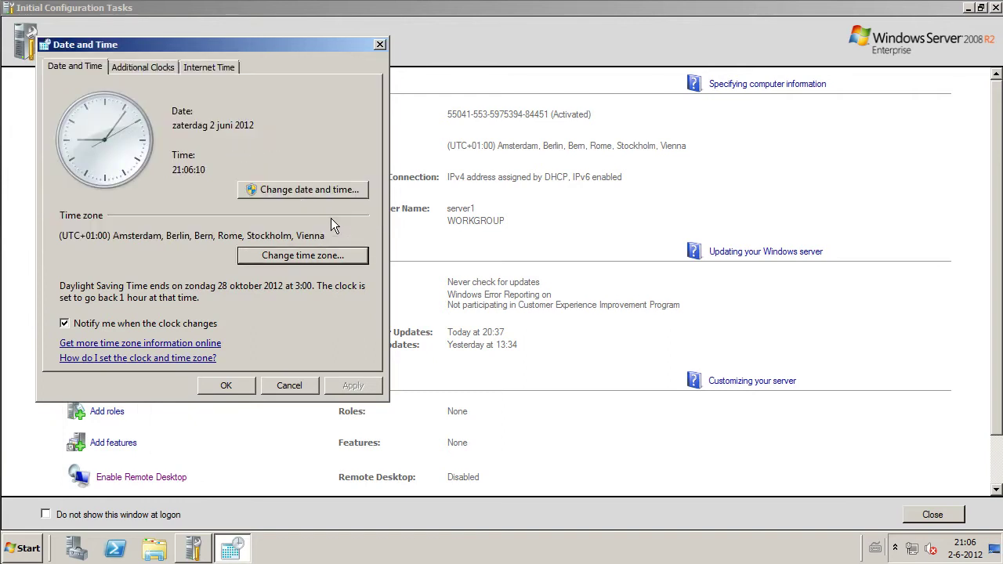
pyautogui.click(246, 387)
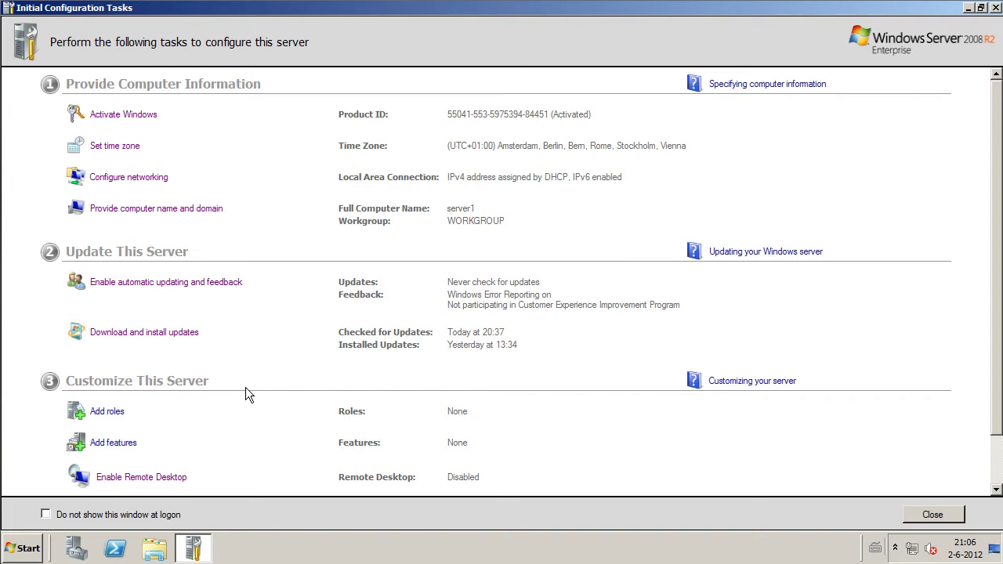
# Find the Region and Language settings in Control Panel by searching for "regio" and check the format and current location
pyautogui.click(24, 549)
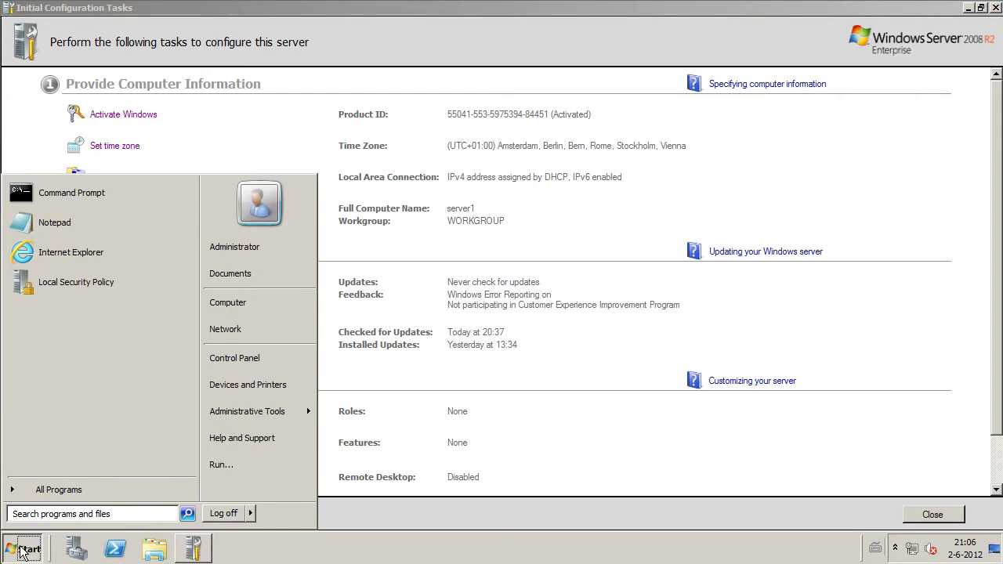
pyautogui.click(231, 365)
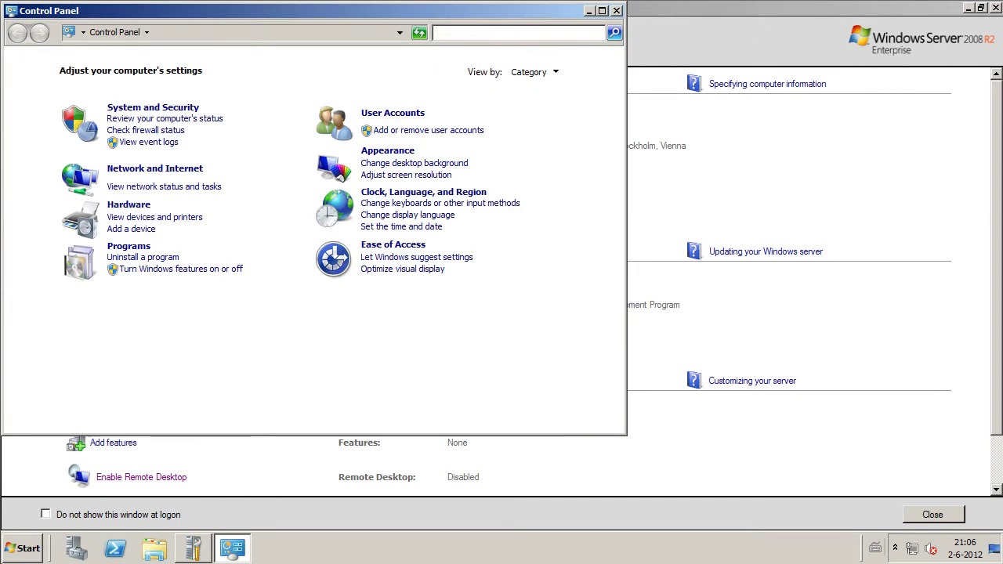
pyautogui.write('regio')
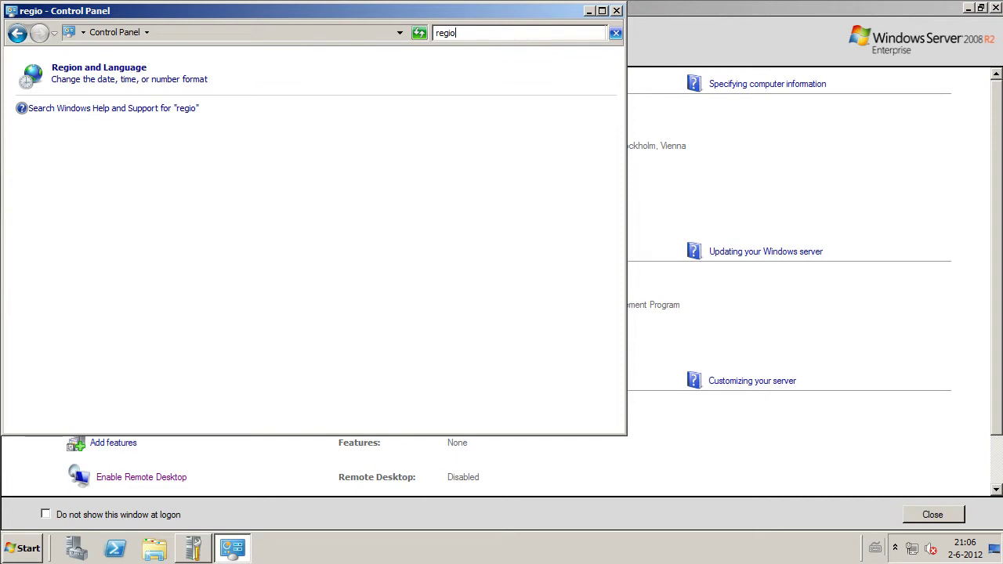
pyautogui.click(200, 81)
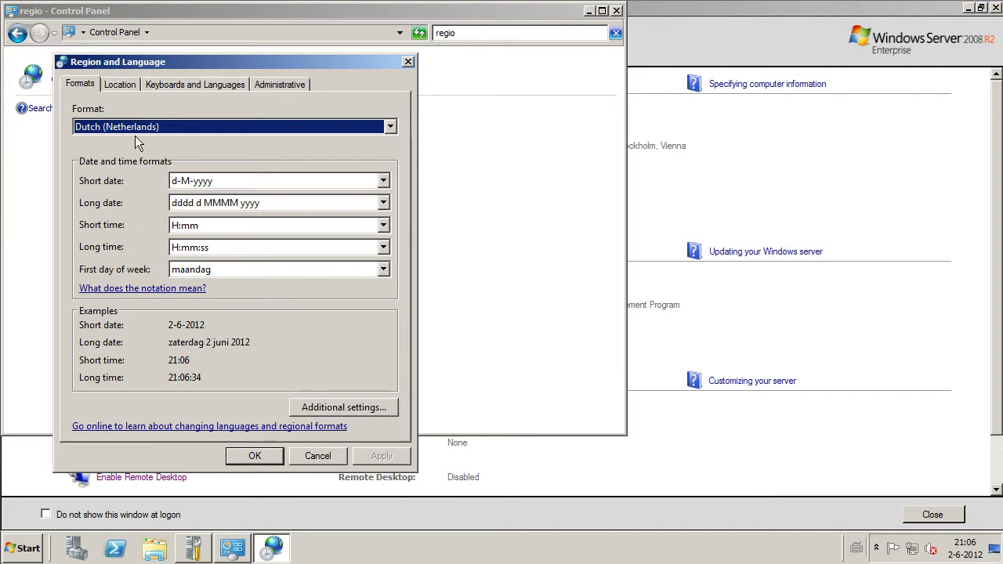
pyautogui.click(120, 85)
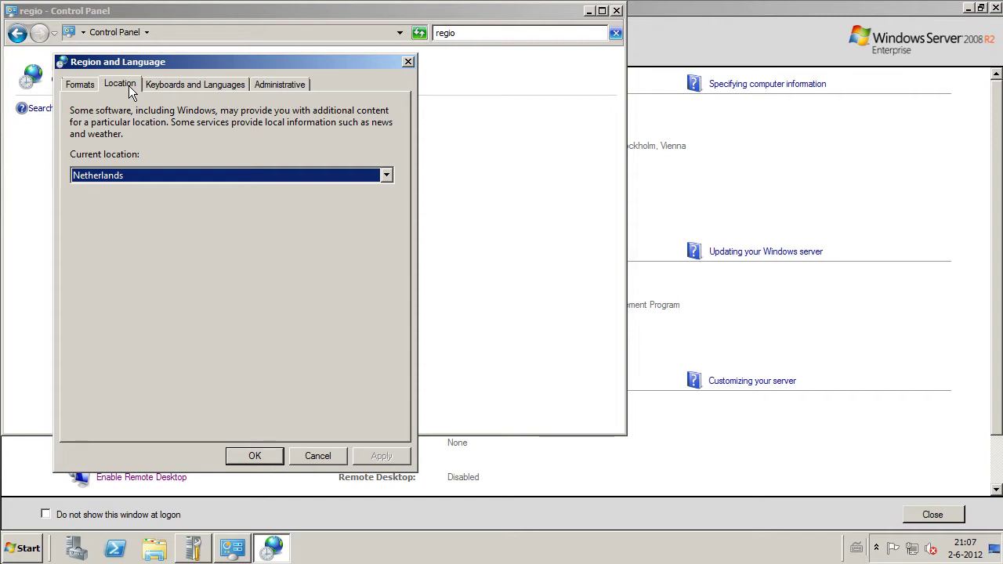
pyautogui.click(318, 456)
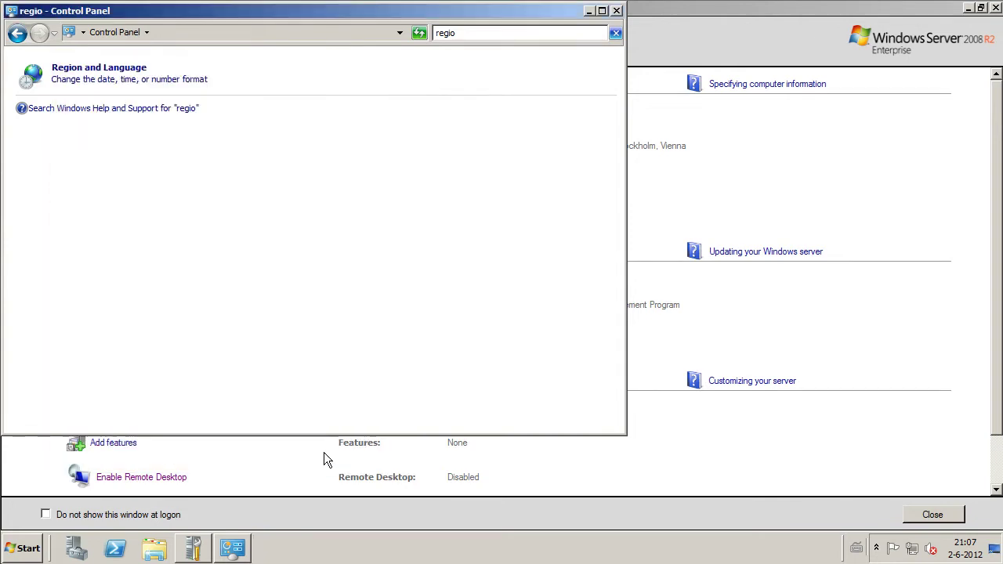
pyautogui.click(617, 10)
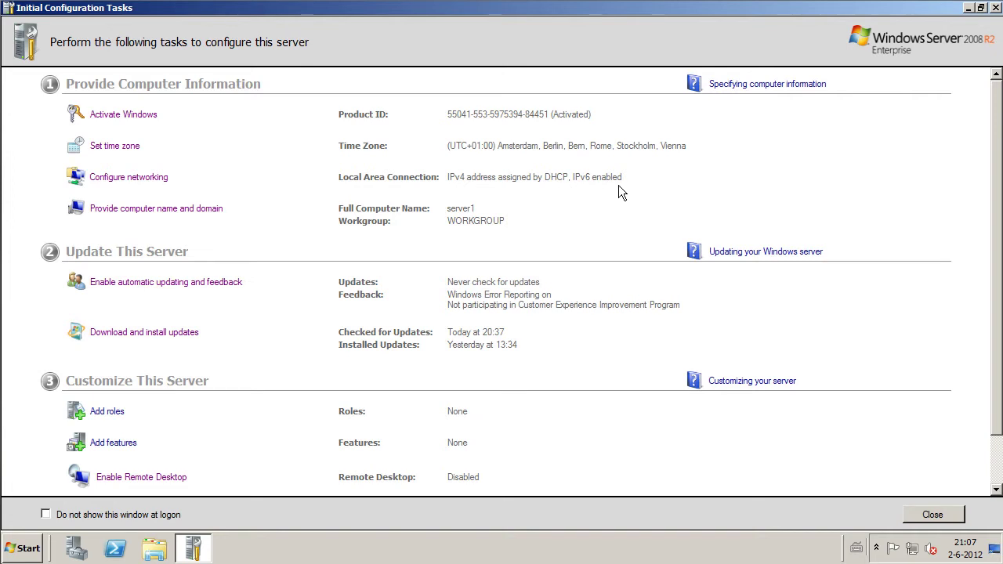
# Disable Internet Protocol Version 6 (TCP/IPv6) in the Local Area Connection properties
pyautogui.click(159, 177)
pyautogui.rightClick(119, 103)
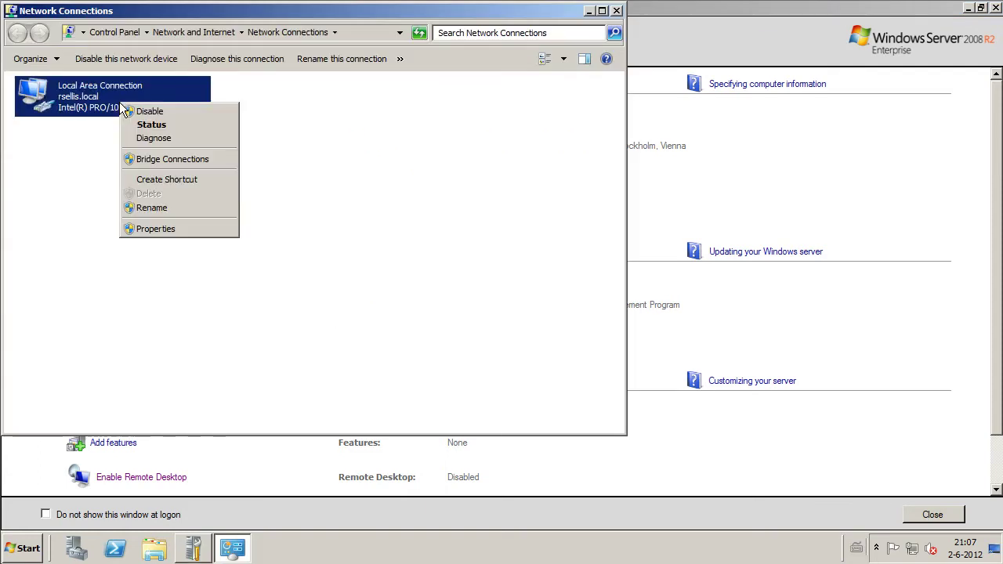
pyautogui.click(152, 225)
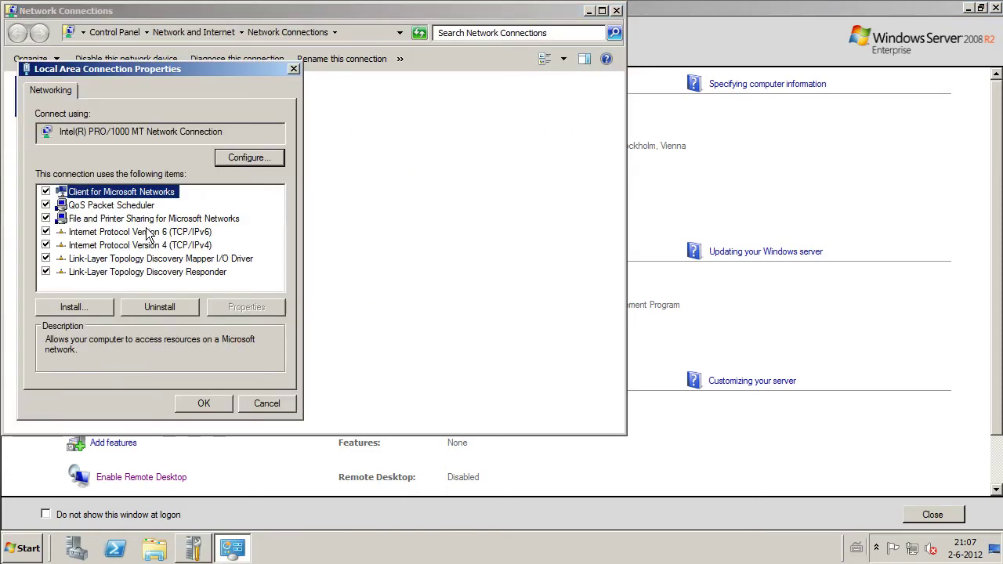
pyautogui.click(46, 232)
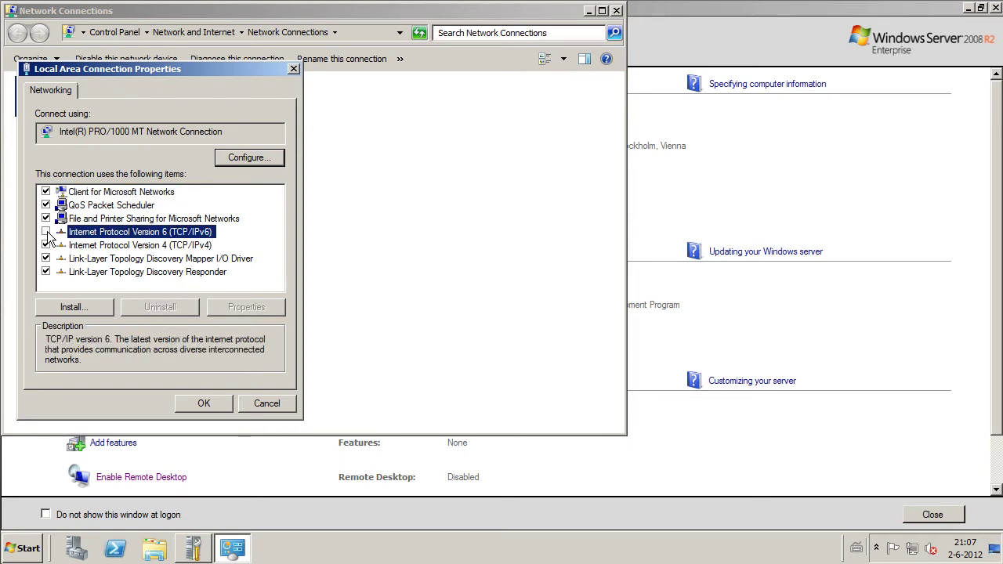
# Give the connection's IPv4 protocol the static address 192.168.1.50, keep subnet mask 255.255.255.0, and set the default gateway to 192.168.1.1
pyautogui.click(74, 245)
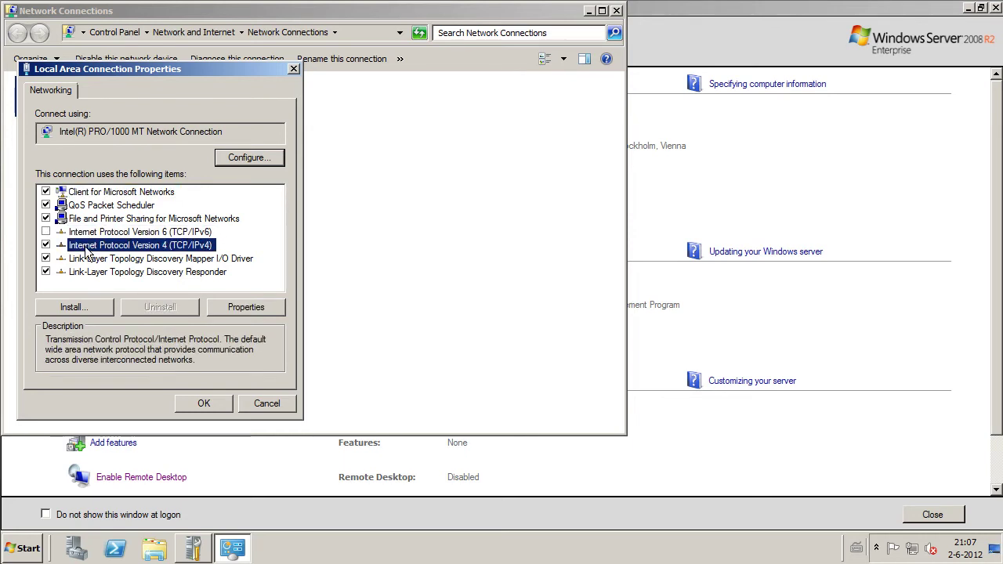
pyautogui.click(251, 310)
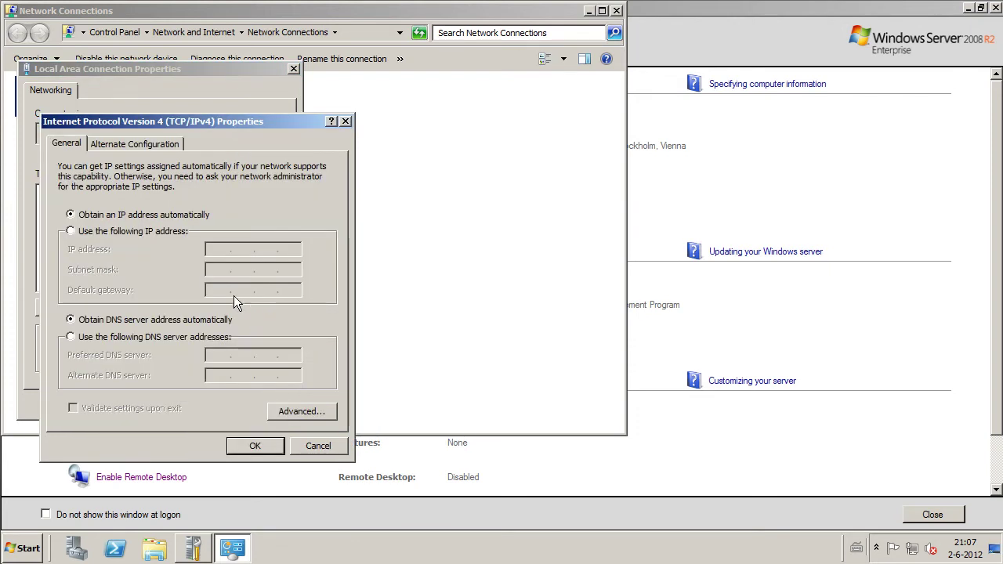
pyautogui.click(174, 231)
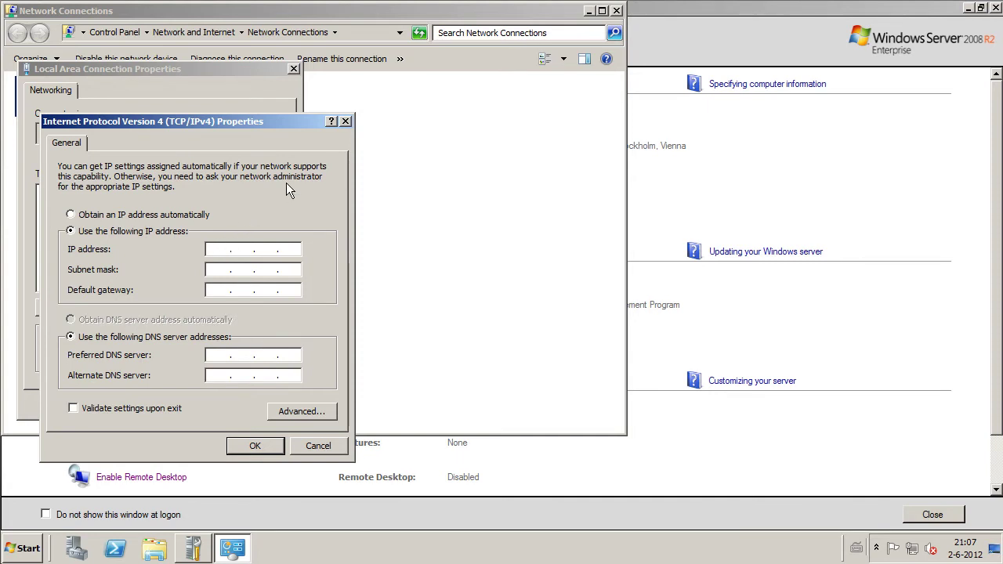
pyautogui.write('192.168.1.50')
pyautogui.press('Tab')
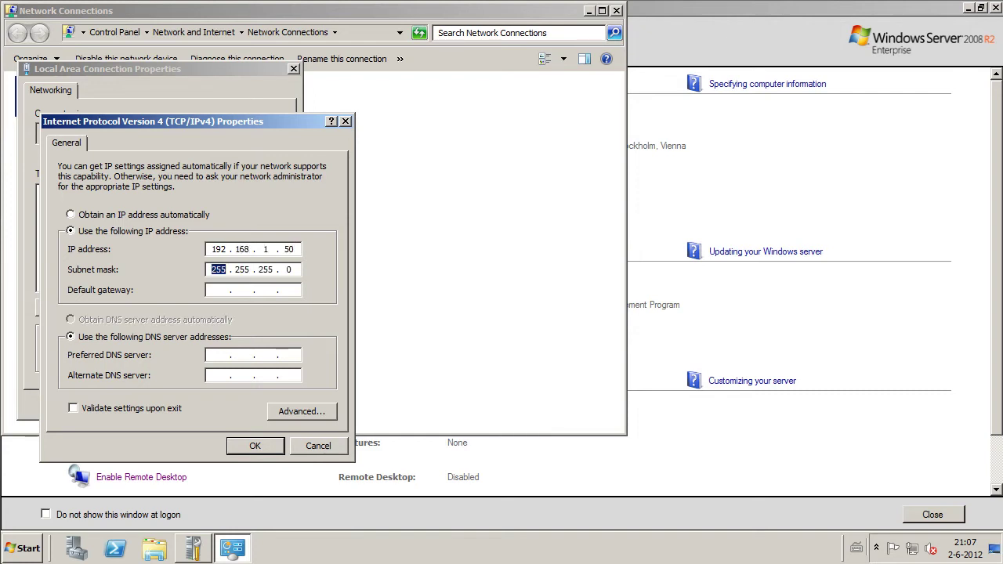
pyautogui.press('Tab')
pyautogui.write('192.168.1.1')
pyautogui.press('Tab')
# Set the preferred DNS server to 192.168.1.20, apply the connection settings and close Network Connections
pyautogui.click(219, 355)
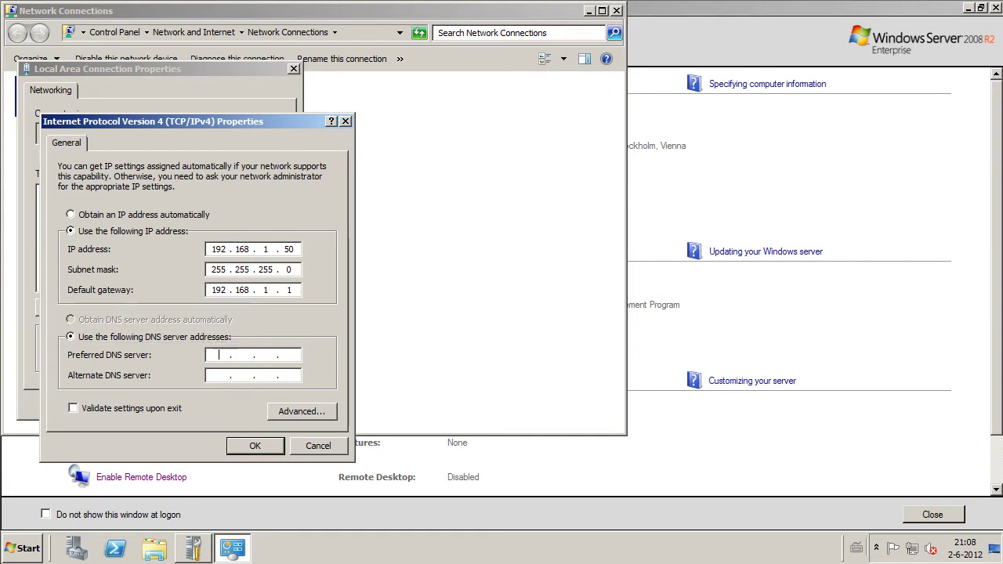
pyautogui.write('192 . 168 . 1 .')
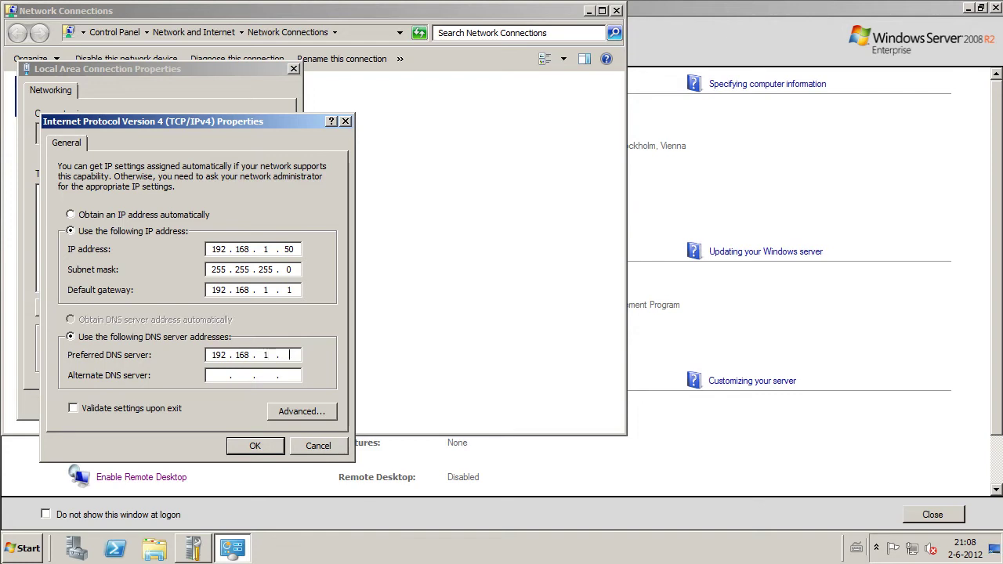
pyautogui.write(' 20')
pyautogui.click(255, 445)
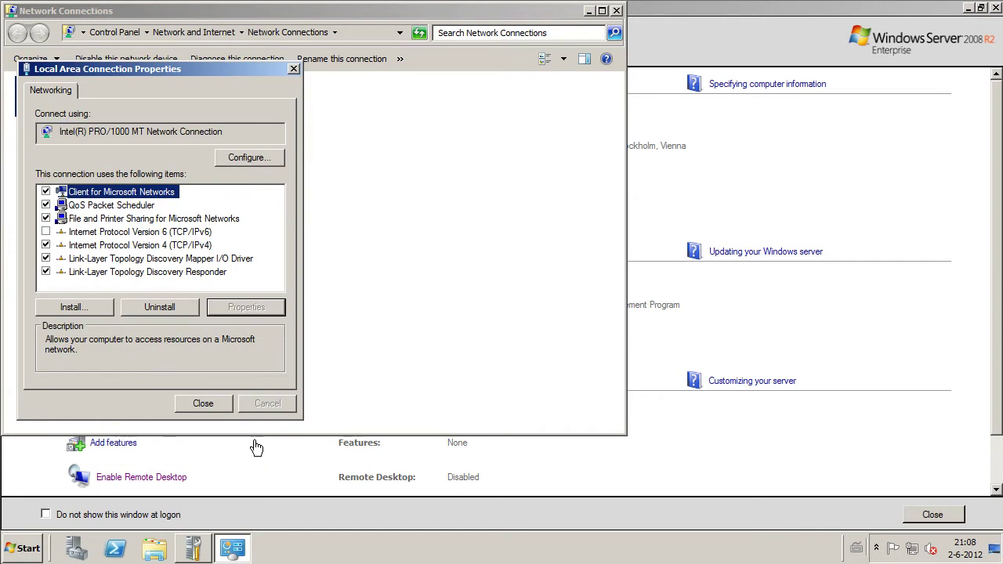
pyautogui.click(221, 403)
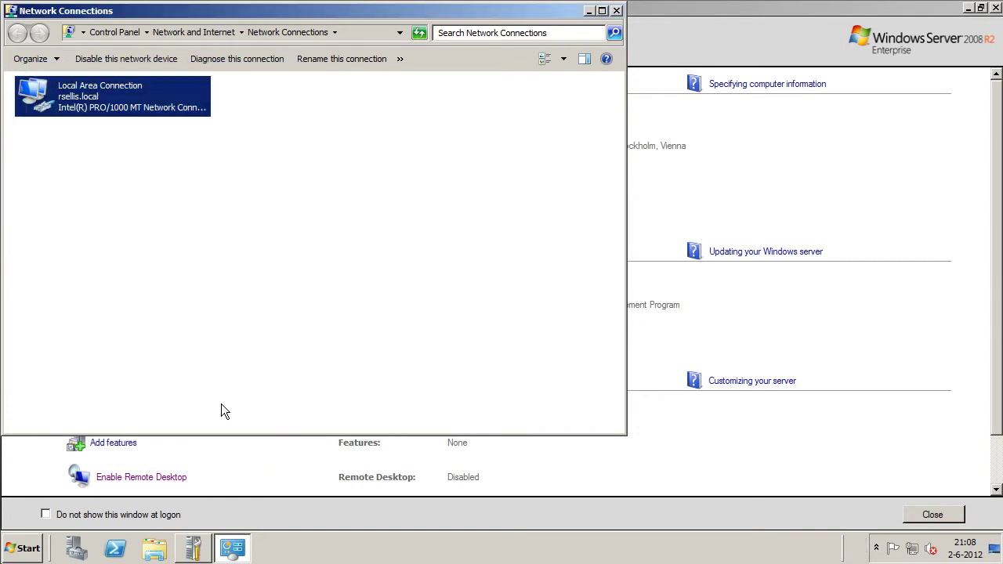
pyautogui.click(616, 11)
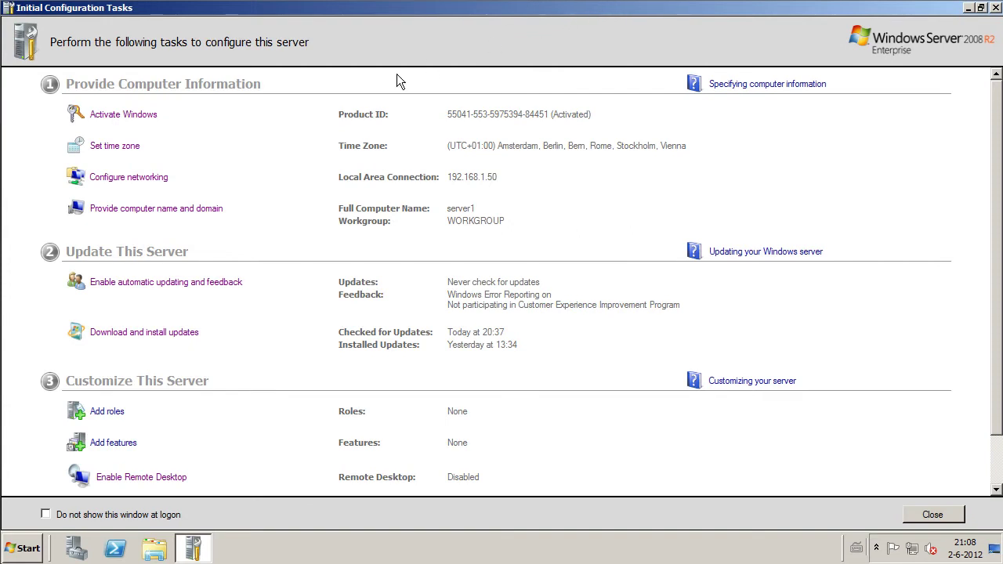
# Check the computer name and its domain or workgroup membership settings without changing them
pyautogui.click(157, 211)
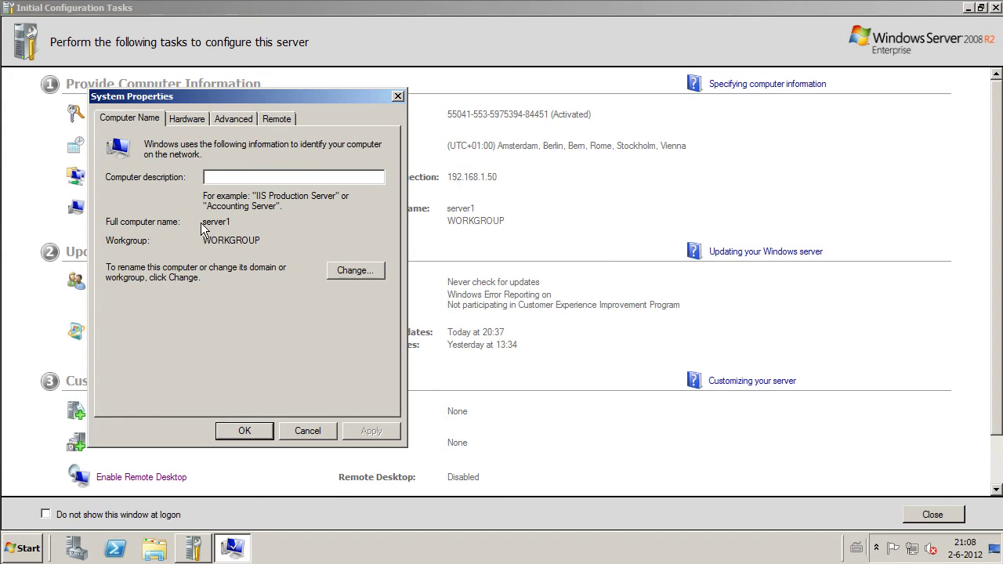
pyautogui.moveTo(231, 222); pyautogui.dragTo(202, 222)
pyautogui.click(353, 270)
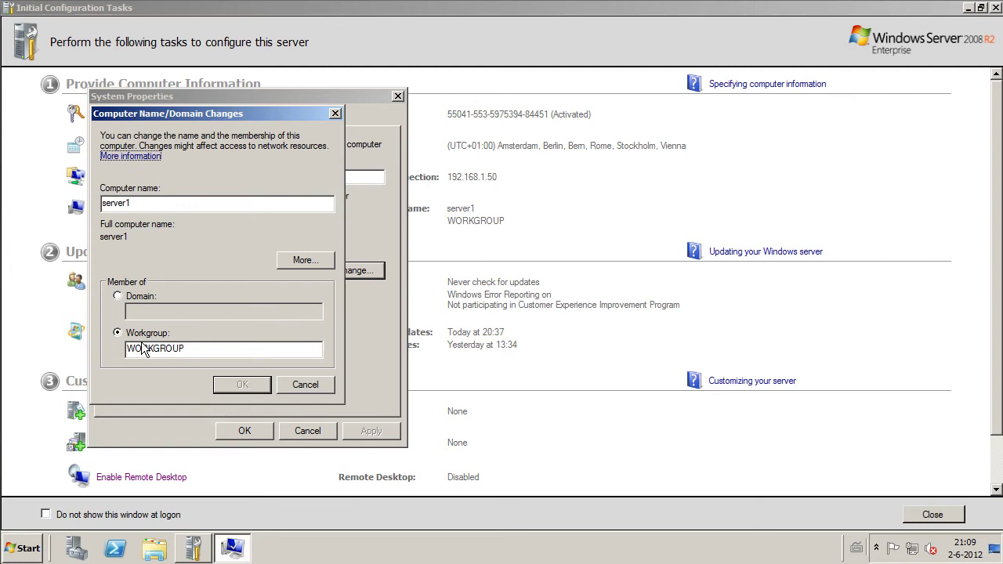
pyautogui.click(288, 385)
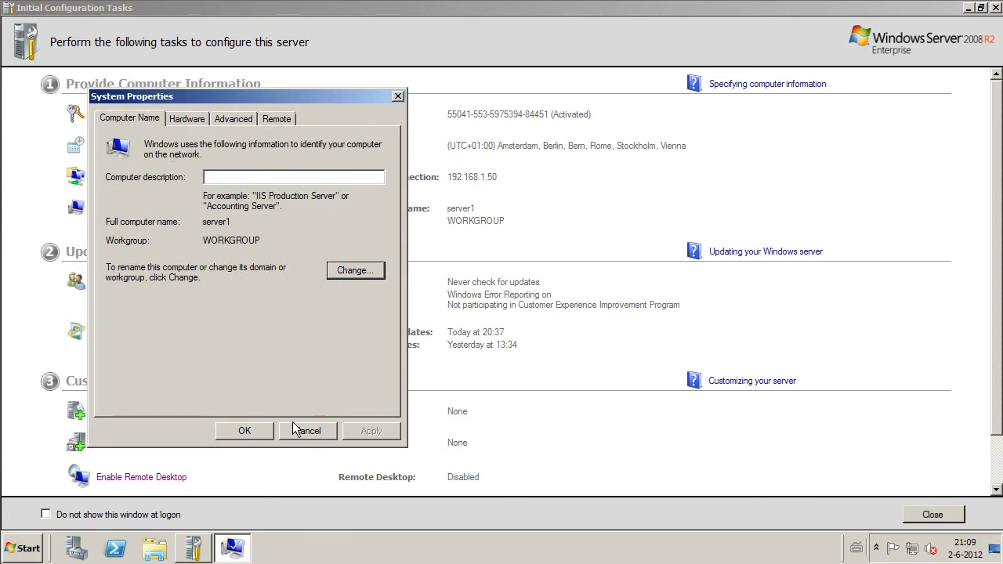
pyautogui.click(297, 429)
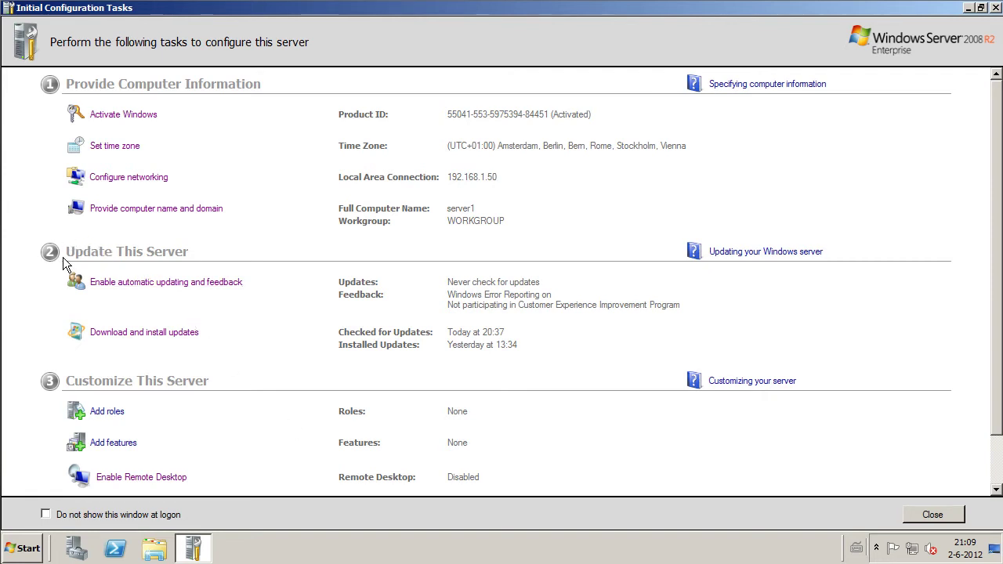
# Set Windows Update to check for updates but let me choose whether to download and install them, and include recommended updates the same way
pyautogui.click(114, 283)
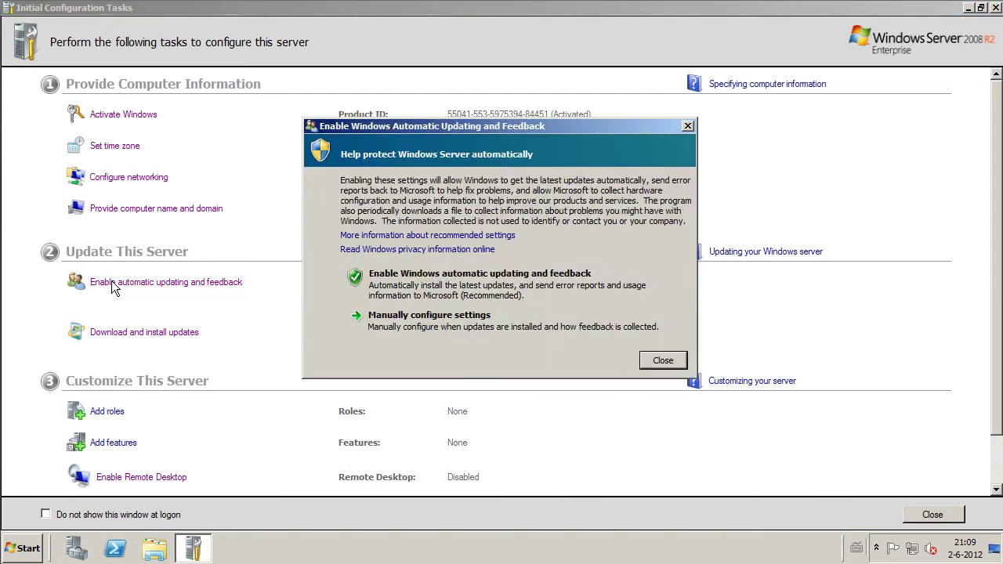
pyautogui.click(432, 325)
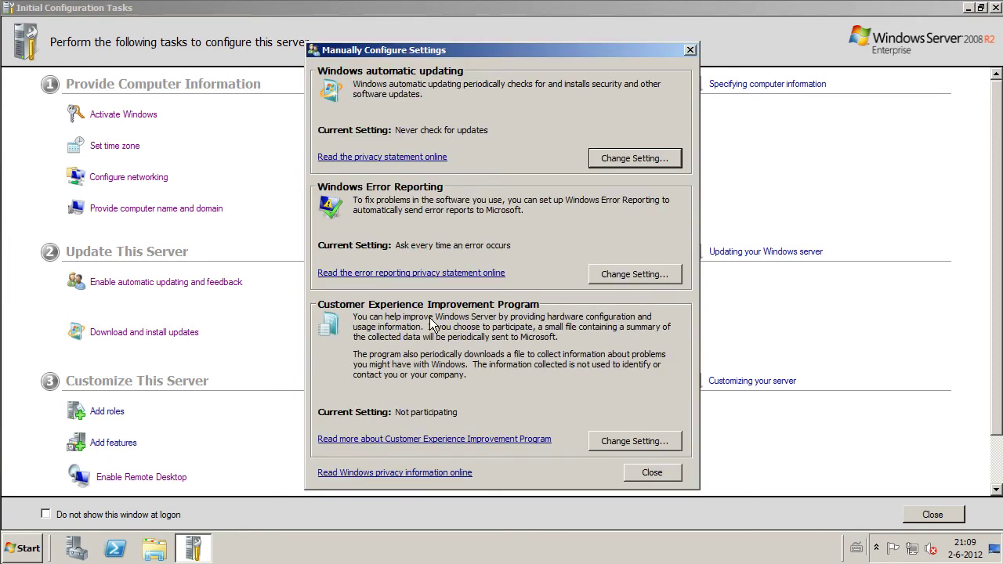
pyautogui.click(619, 161)
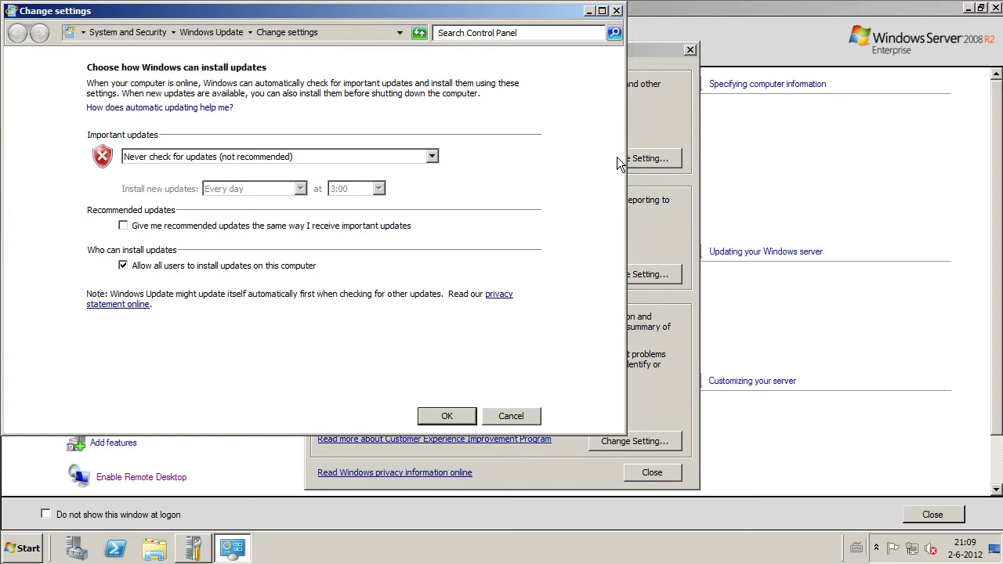
pyautogui.click(432, 157)
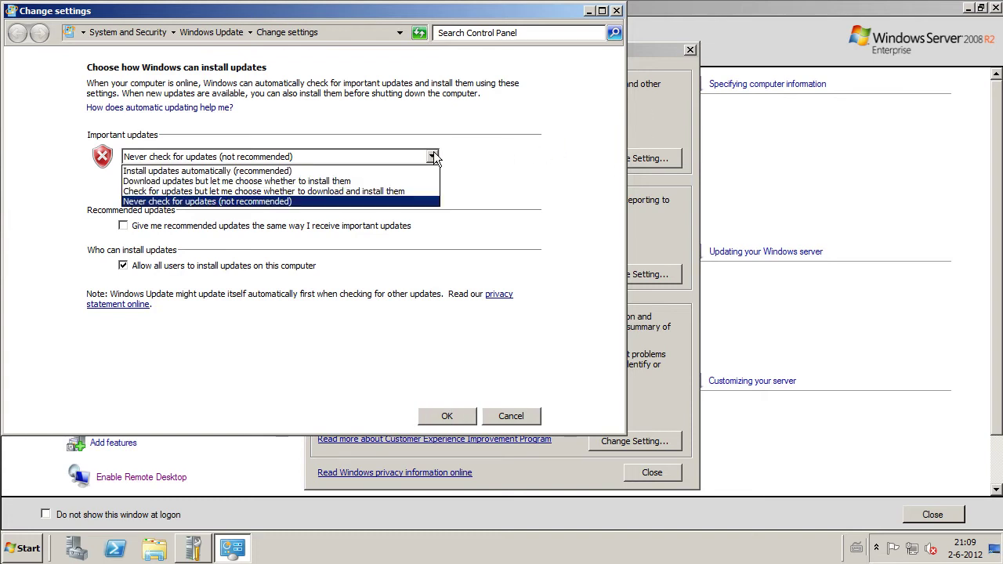
pyautogui.click(414, 191)
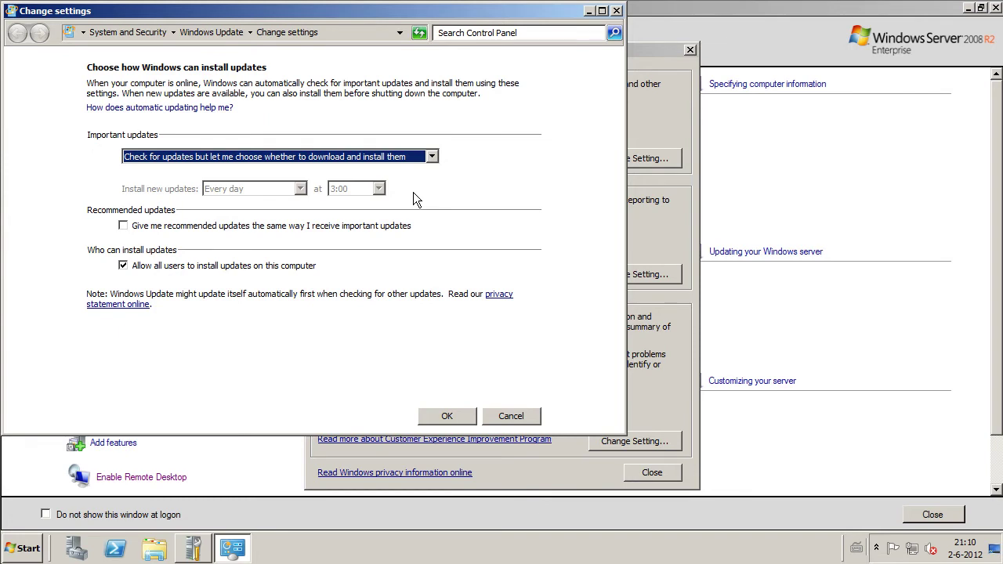
pyautogui.click(123, 225)
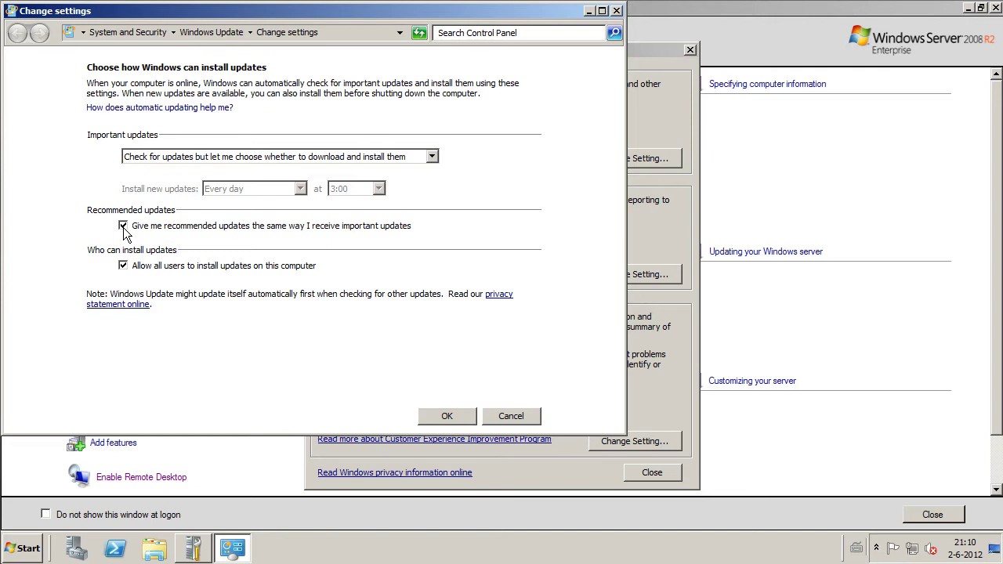
pyautogui.click(443, 416)
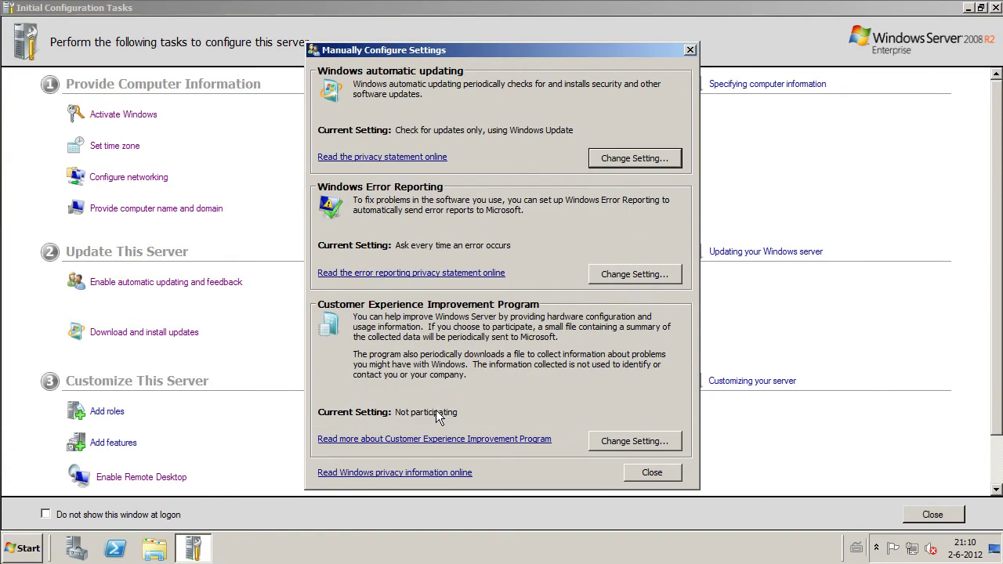
# Opt out of Windows Error Reporting without being asked again, keep Customer Experience Improvement Program participation off, and close the manual settings
pyautogui.click(599, 271)
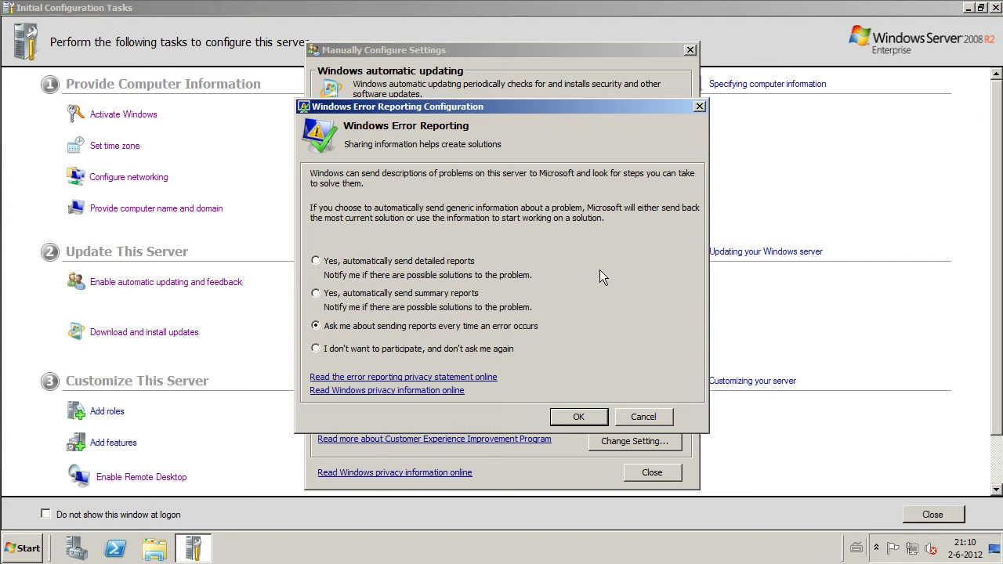
pyautogui.click(315, 350)
pyautogui.click(577, 418)
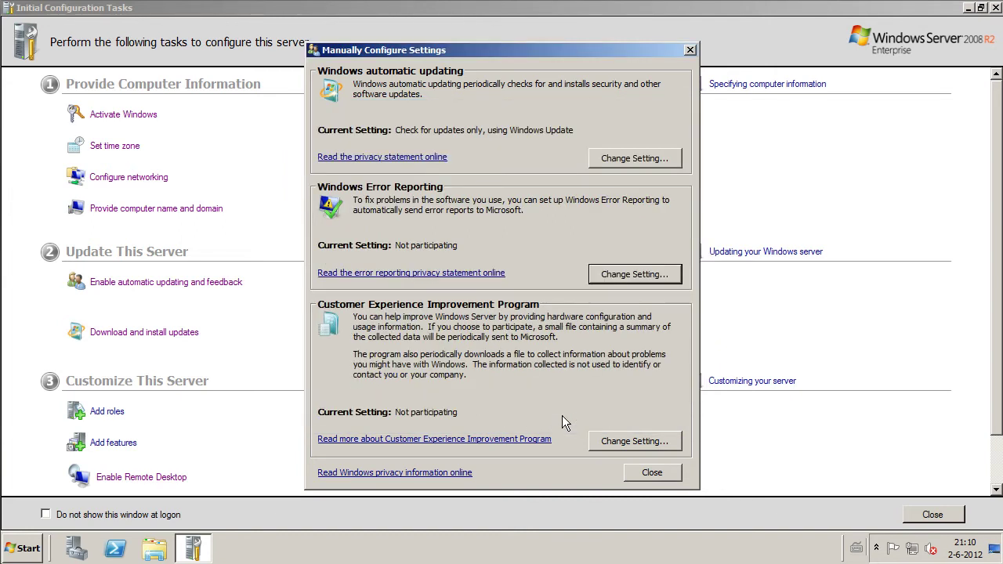
pyautogui.click(610, 441)
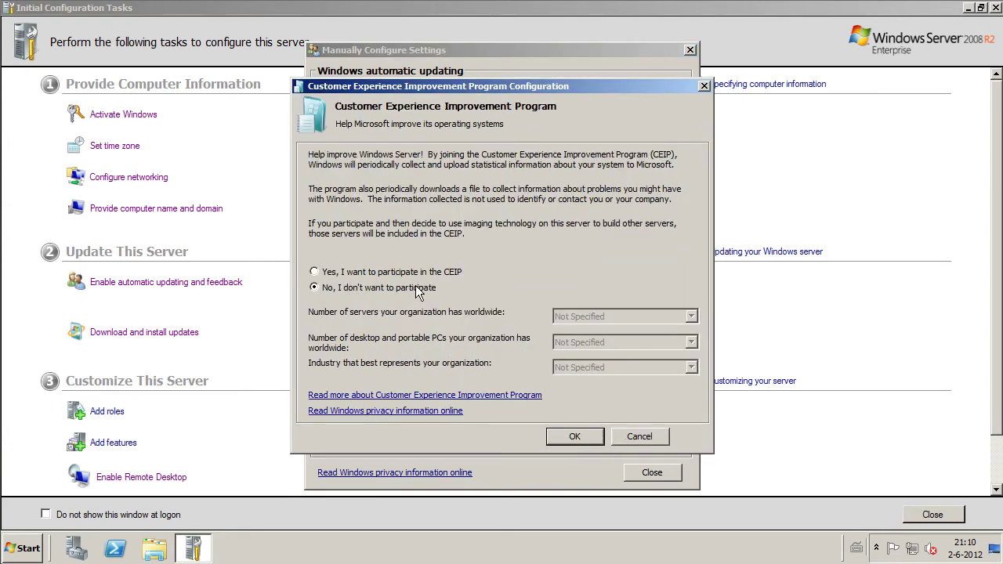
pyautogui.click(558, 439)
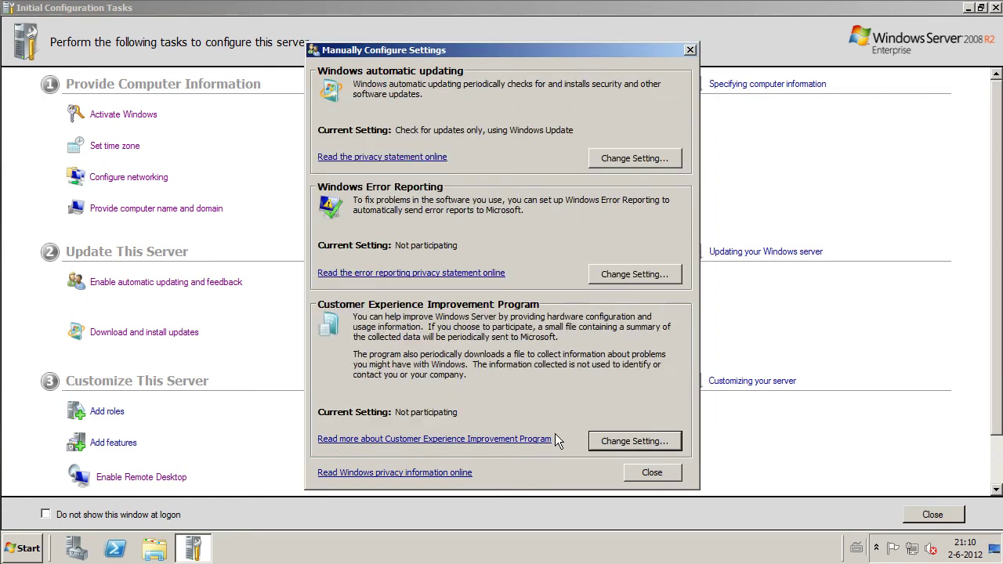
pyautogui.click(632, 471)
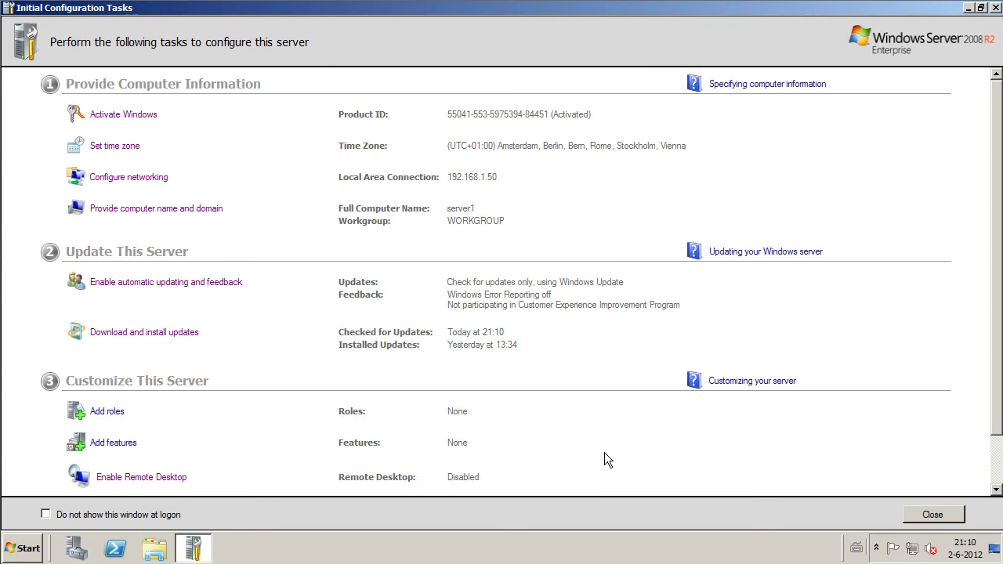
# Check Windows Update for new updates and close it
pyautogui.click(180, 333)
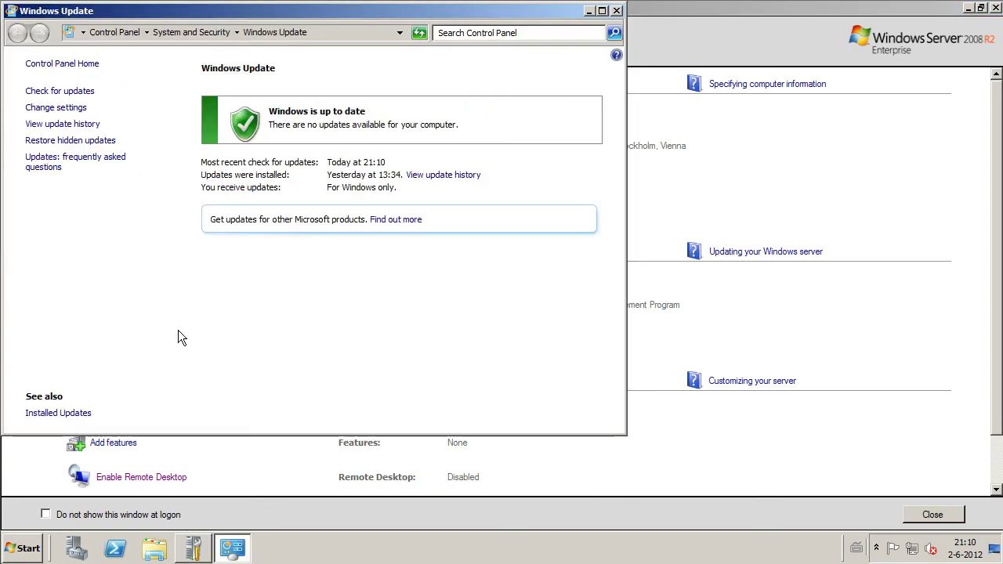
pyautogui.click(89, 94)
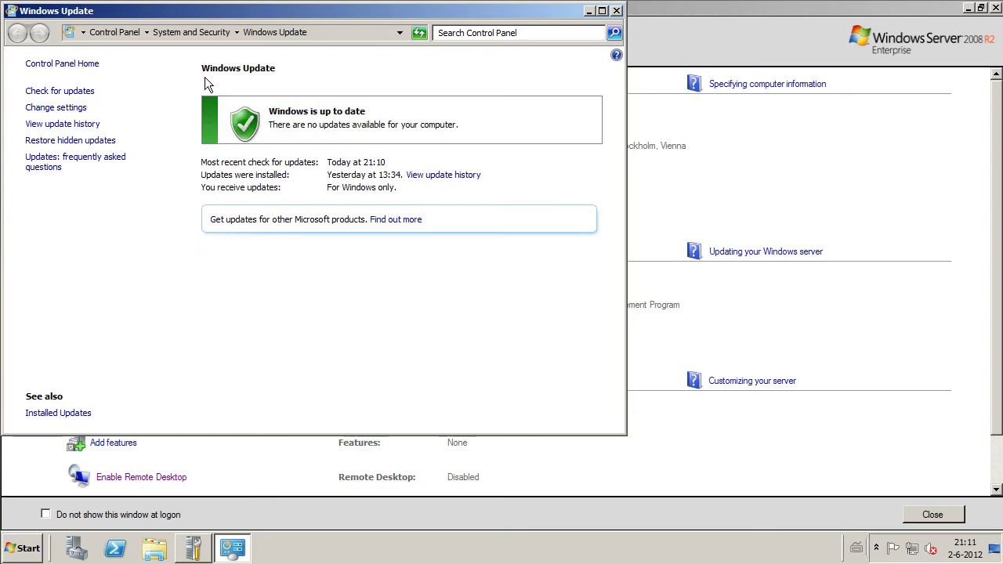
pyautogui.click(616, 11)
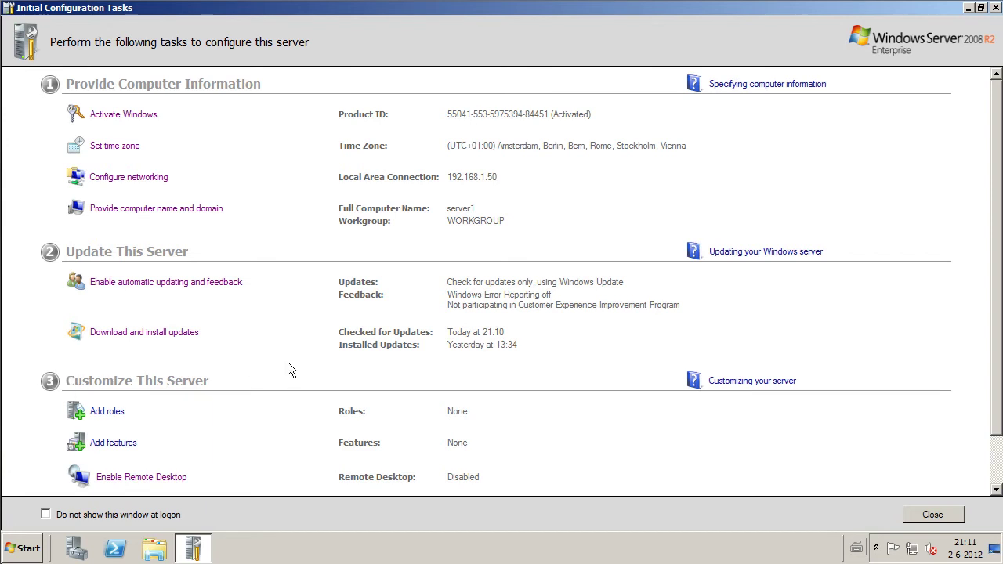
# Enable Remote Desktop only for computers running Remote Desktop with Network Level Authentication, accepting the firewall exception
pyautogui.moveTo(997, 355); pyautogui.dragTo(996, 408)
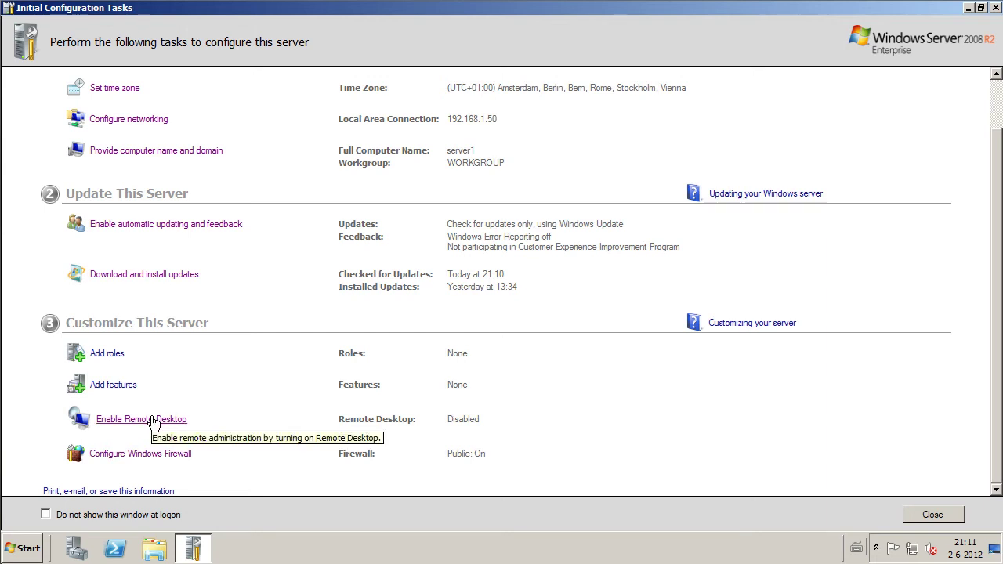
pyautogui.click(154, 421)
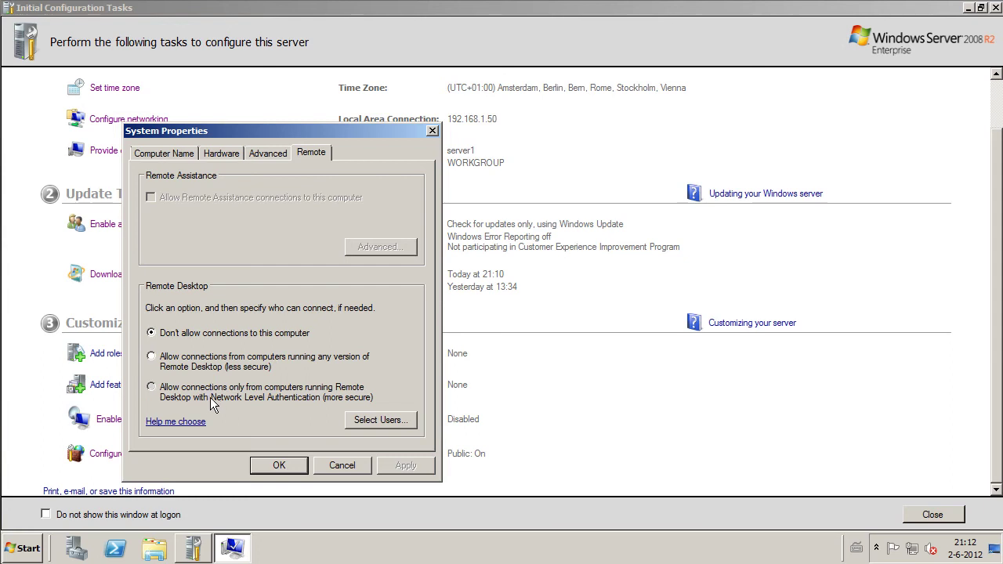
pyautogui.click(327, 404)
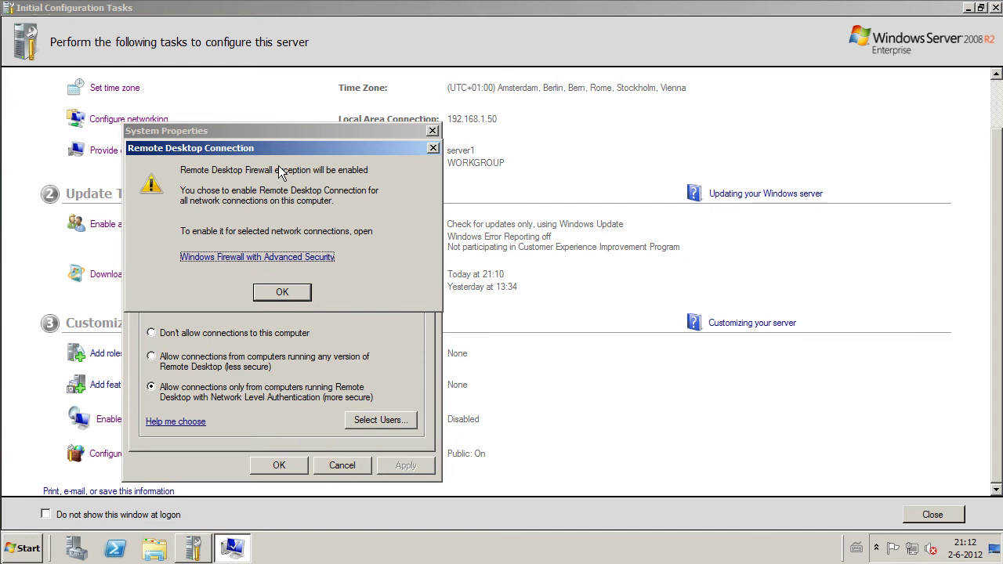
pyautogui.click(282, 292)
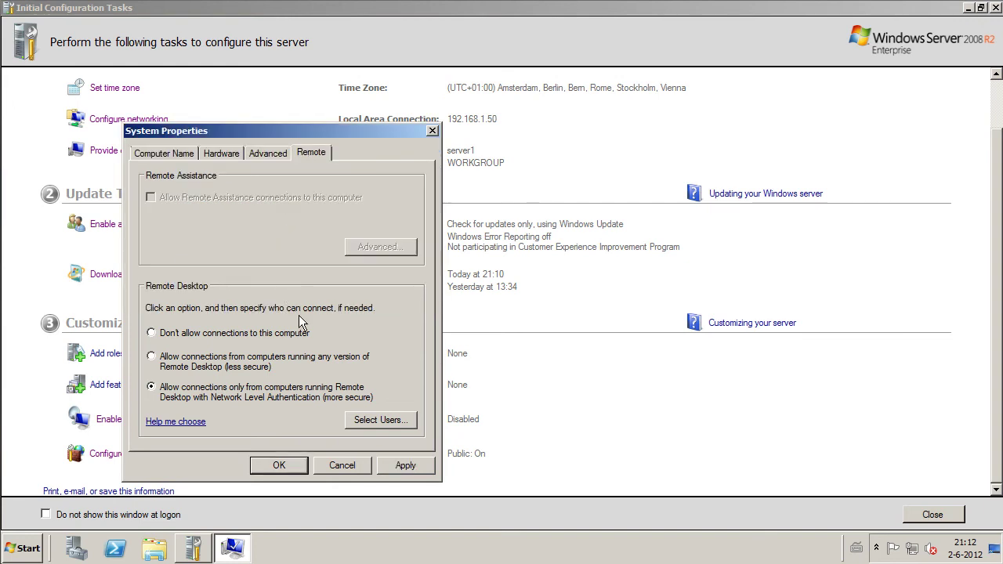
pyautogui.click(405, 465)
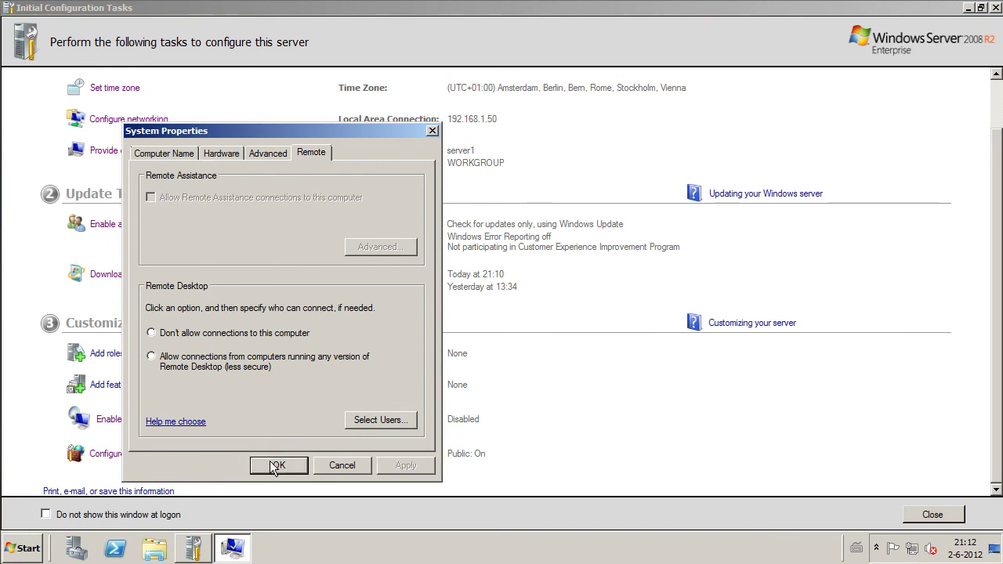
pyautogui.click(275, 465)
# Examine the Remote Desktop inbound rules in Windows Firewall's advanced settings and close both firewall windows
pyautogui.click(174, 455)
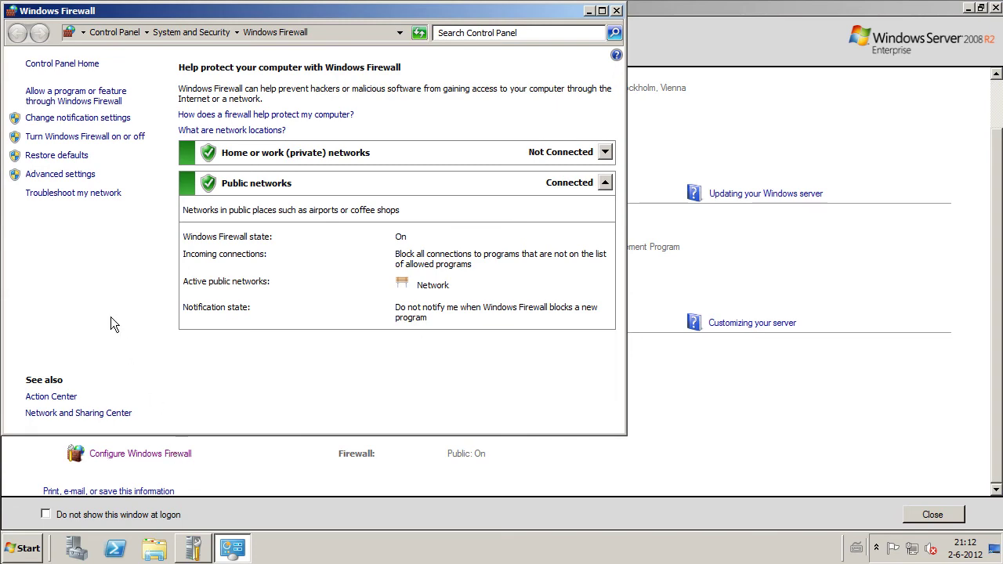
pyautogui.click(77, 174)
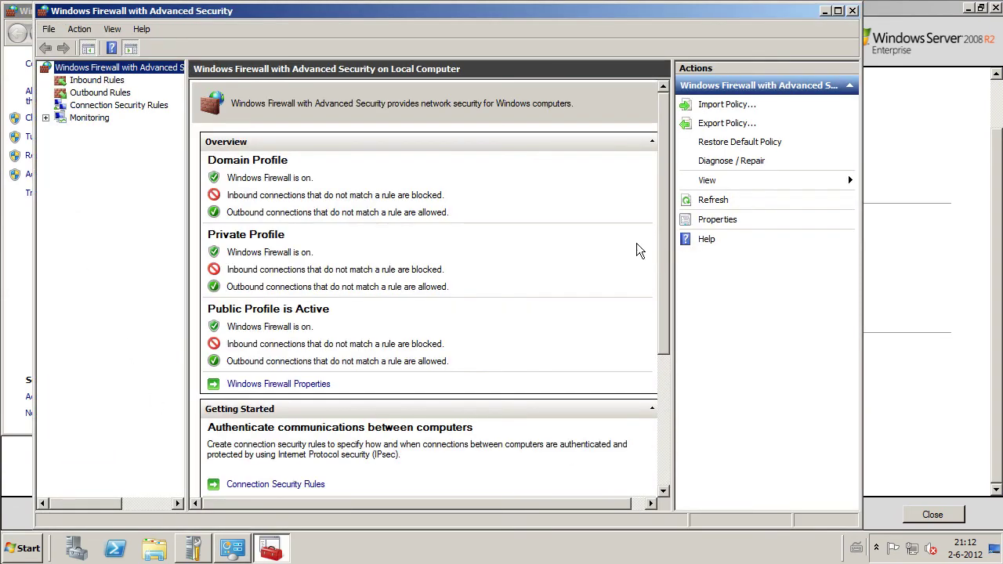
pyautogui.click(92, 80)
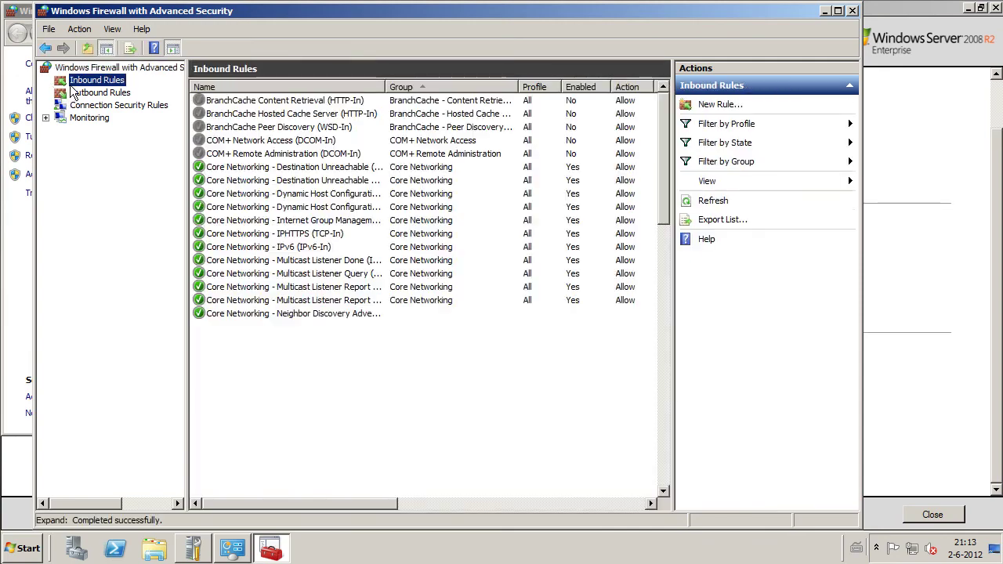
pyautogui.moveTo(660, 200); pyautogui.dragTo(664, 401)
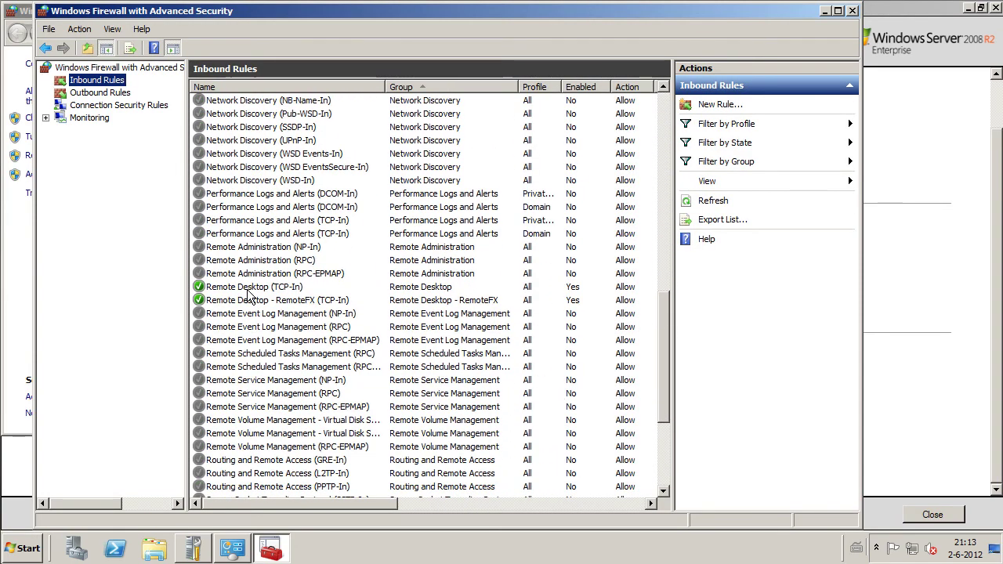
pyautogui.moveTo(317, 506); pyautogui.dragTo(296, 506)
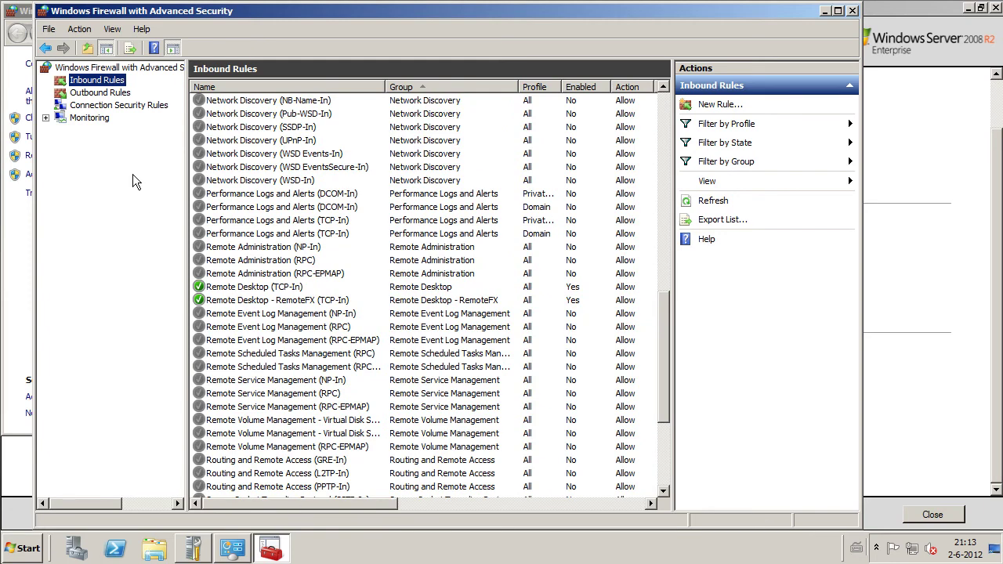
pyautogui.click(42, 12)
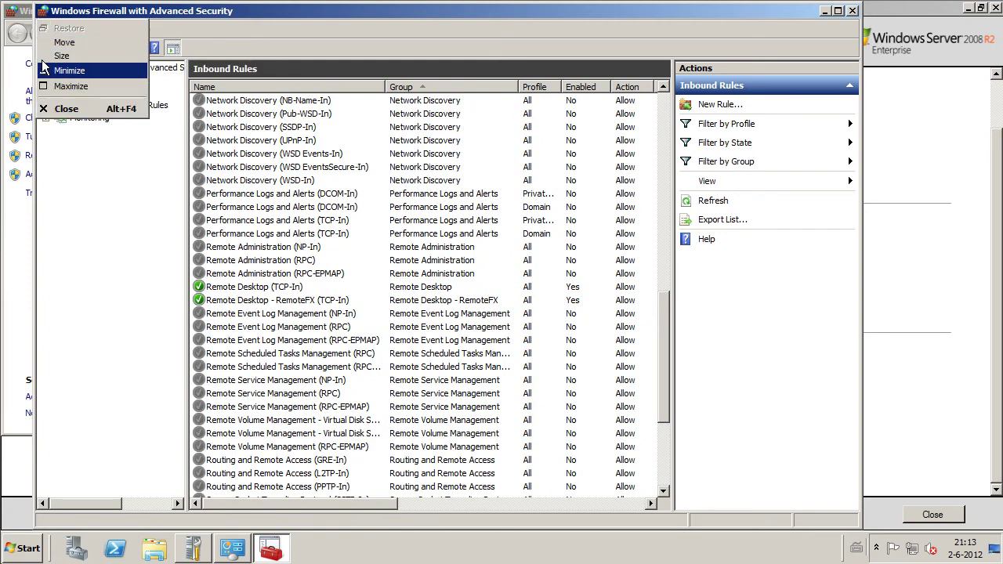
pyautogui.click(47, 109)
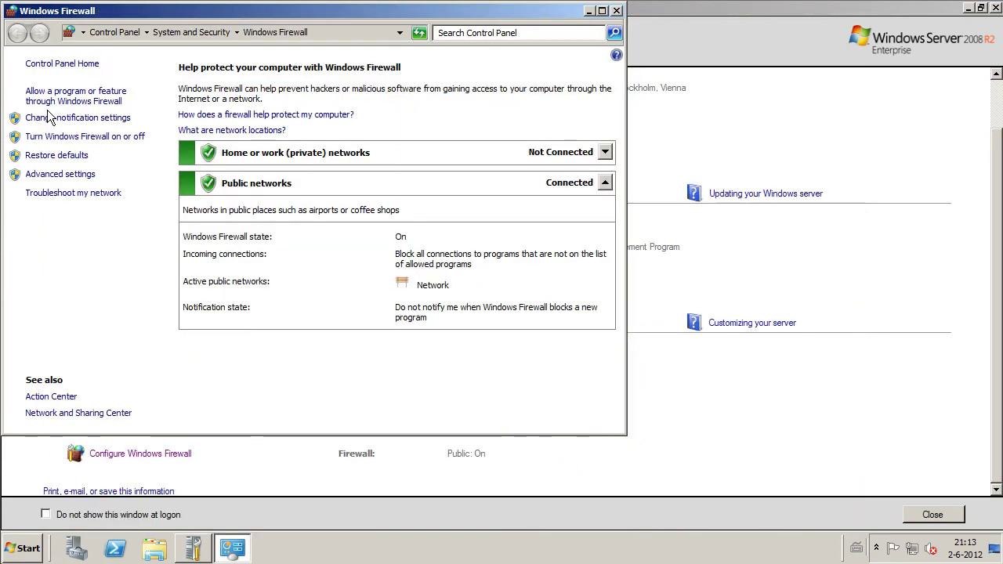
pyautogui.click(616, 11)
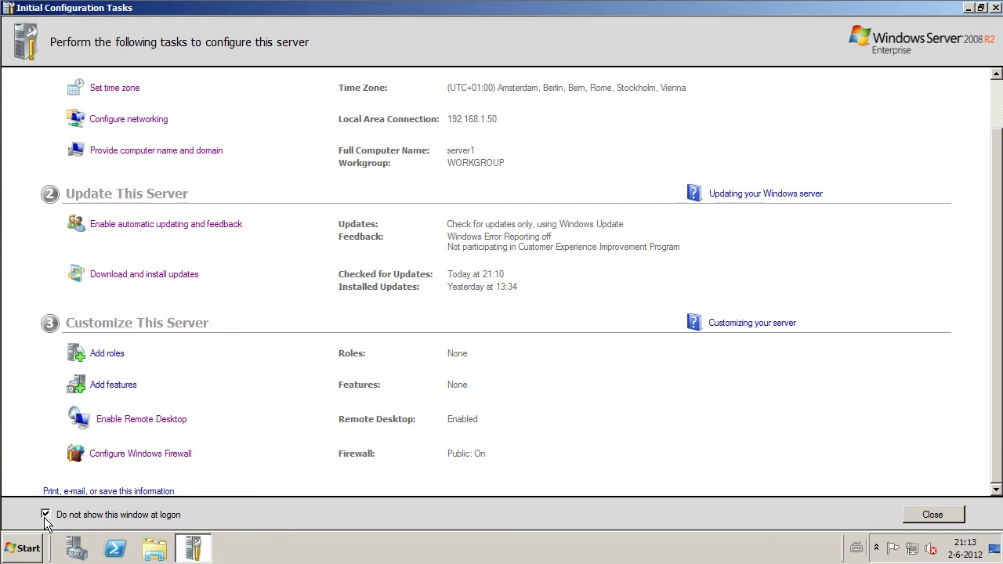
# Stop Initial Configuration Tasks from showing at logon, and run oobe.exe to call it up before closing it
pyautogui.click(35, 550)
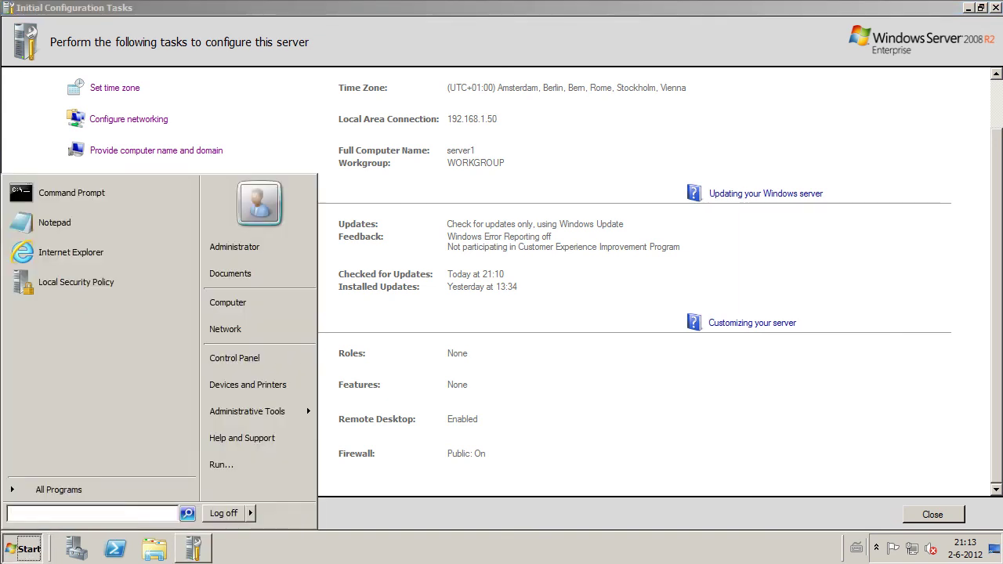
pyautogui.write('be.ex')
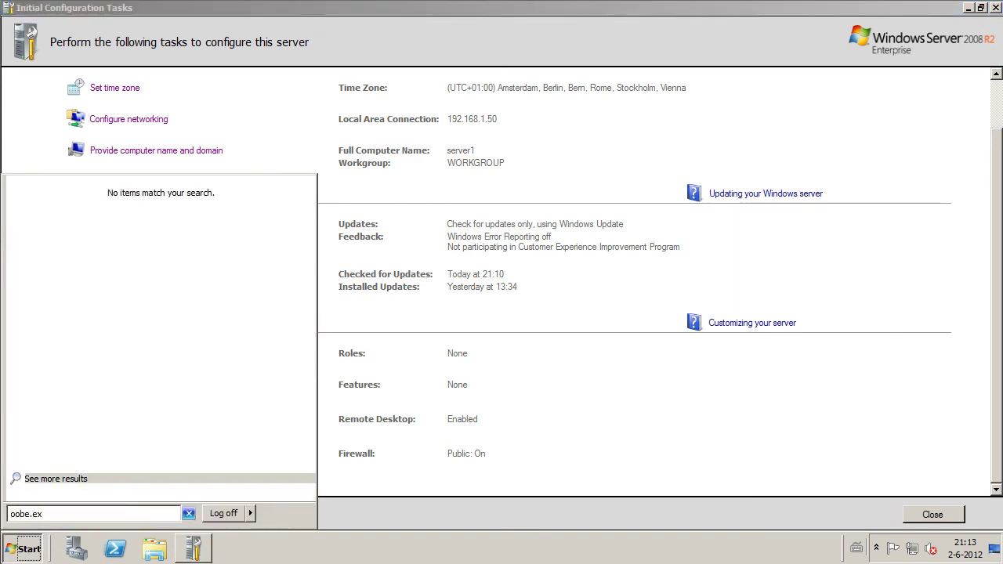
pyautogui.write('e')
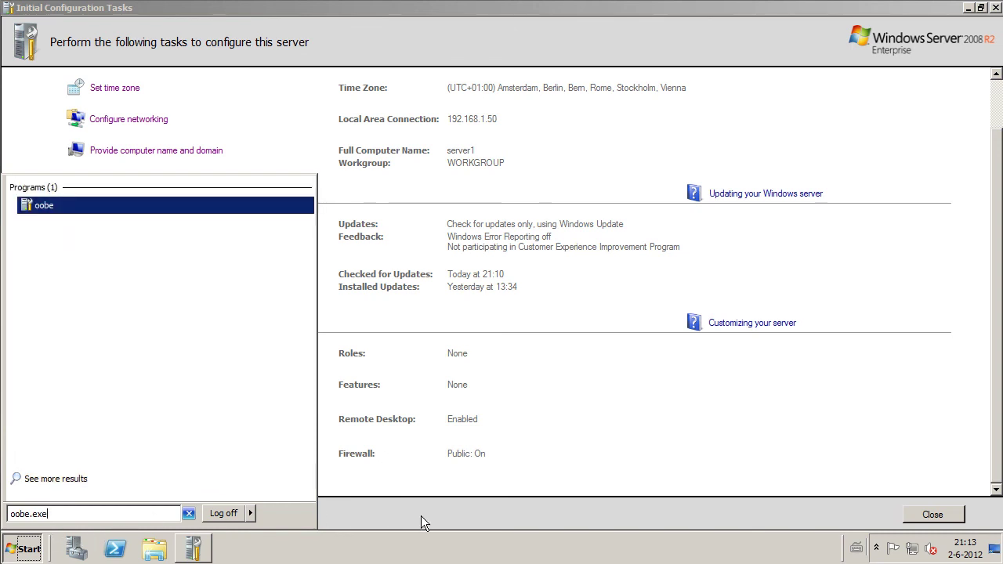
pyautogui.press('Return')
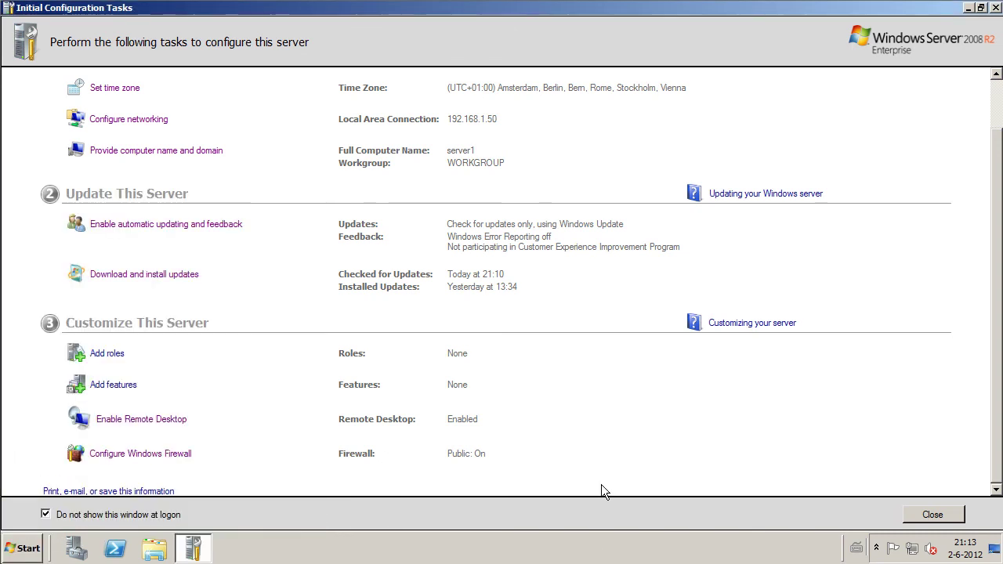
pyautogui.click(932, 515)
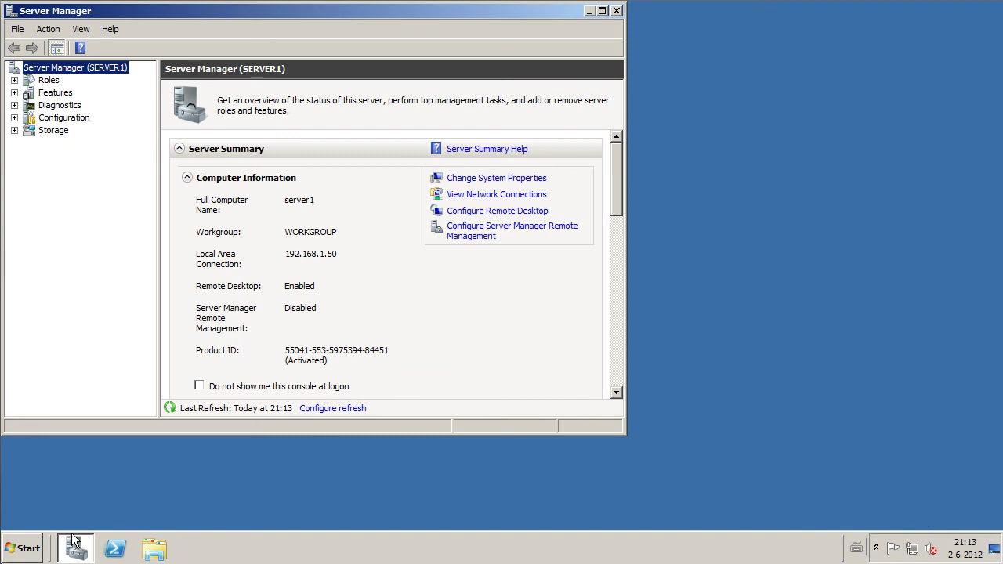
# Close Server Manager, reopen it to view the server overview, and close it again
pyautogui.moveTo(73, 544)
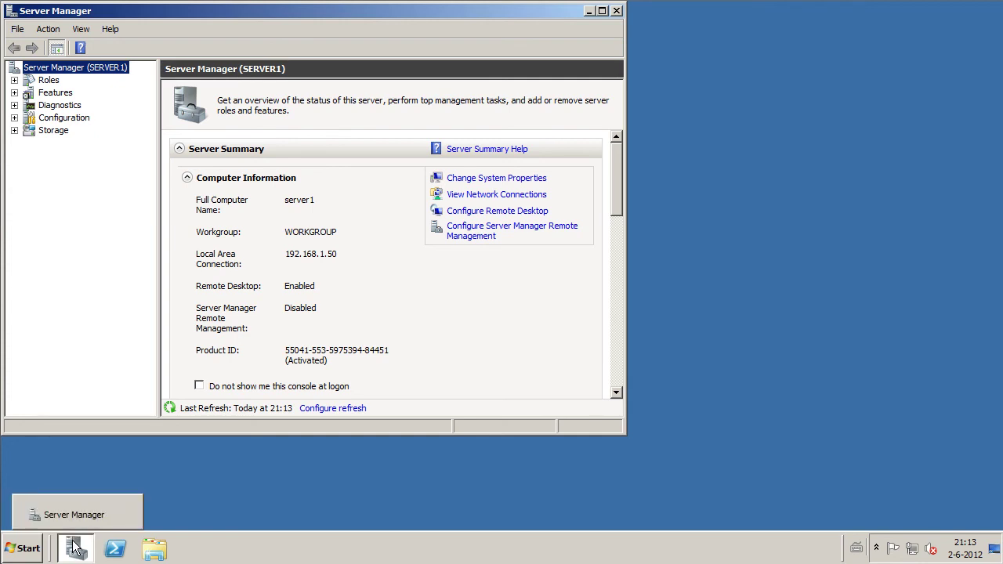
pyautogui.click(616, 11)
pyautogui.click(76, 548)
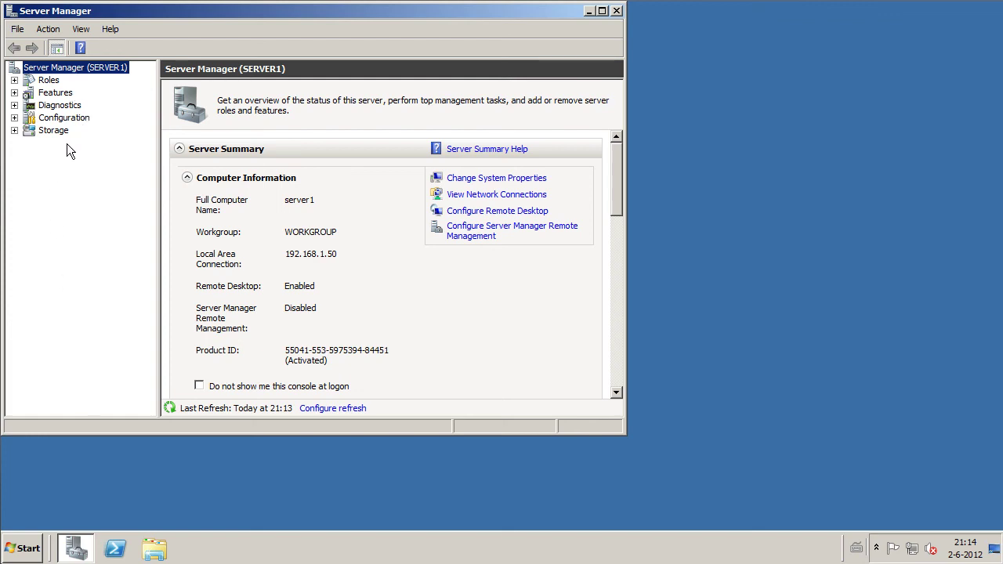
pyautogui.click(616, 11)
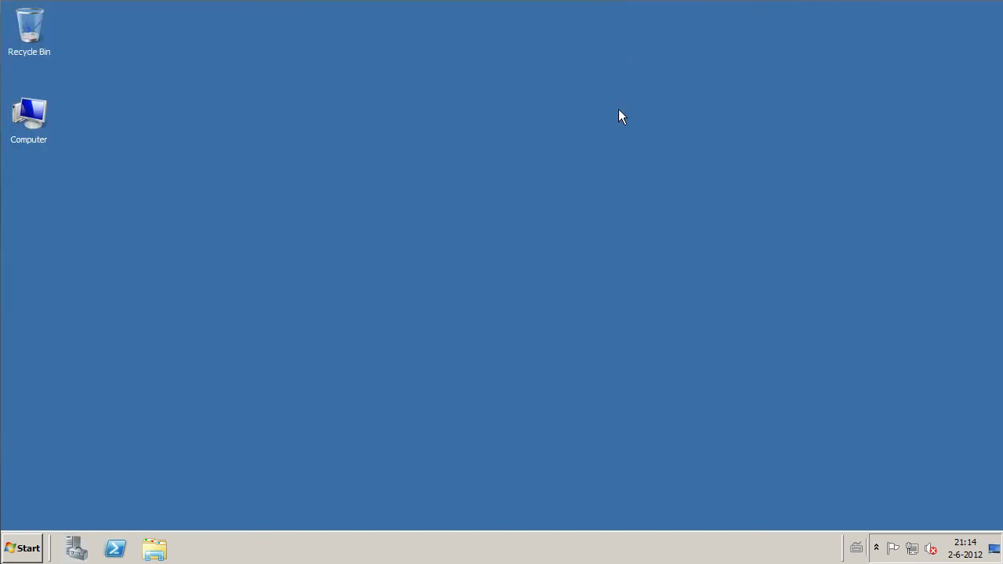